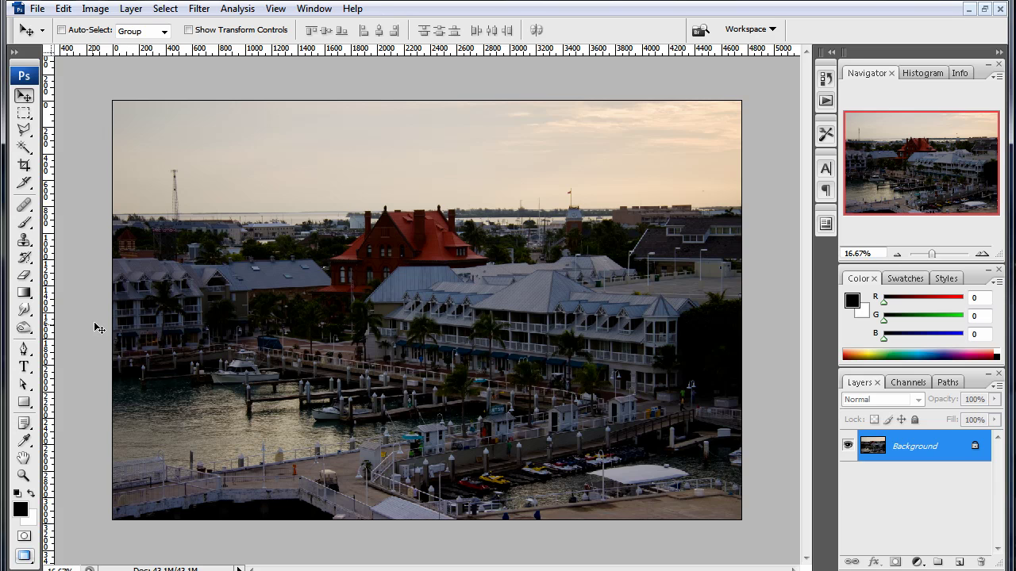
# Step: Choose the 5 px Line tool and set the foreground colour to red (R 208, G 38, B 38)
pyautogui.moveTo(26, 403); pyautogui.dragTo(98, 465)
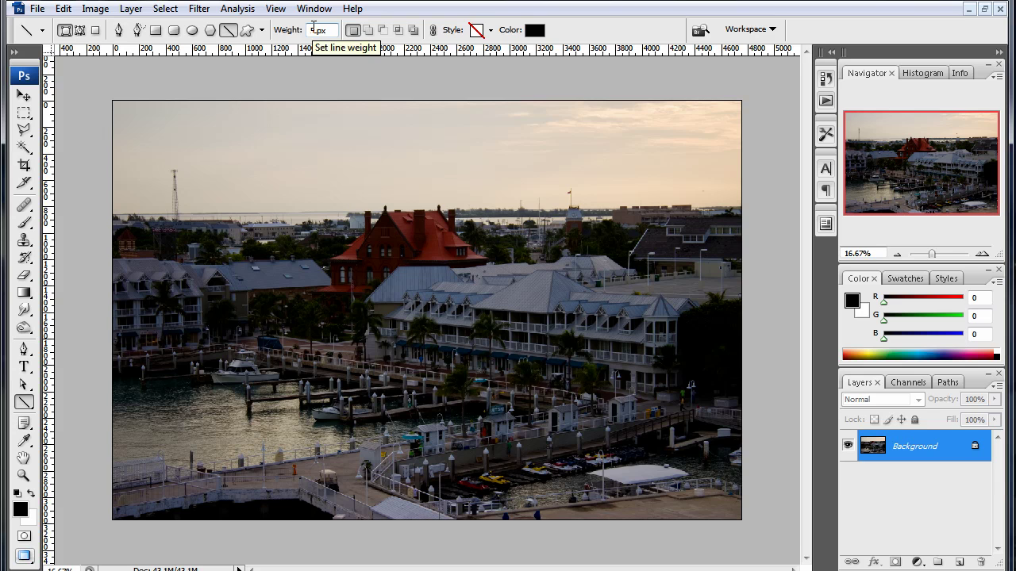
pyautogui.click(20, 510)
pyautogui.moveTo(503, 356); pyautogui.dragTo(527, 327)
pyautogui.click(711, 282)
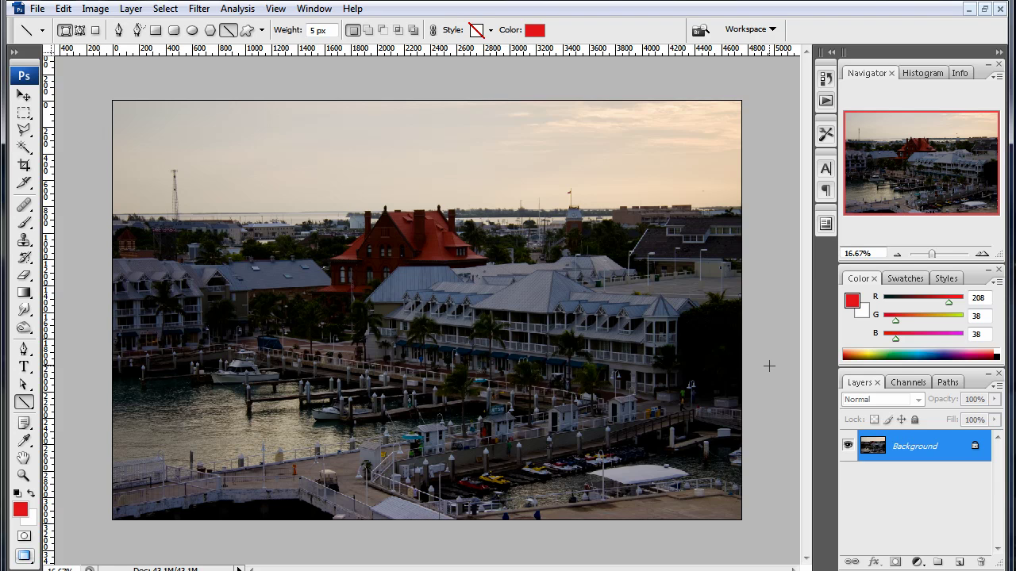
pyautogui.hotkey('ctrl', '-')
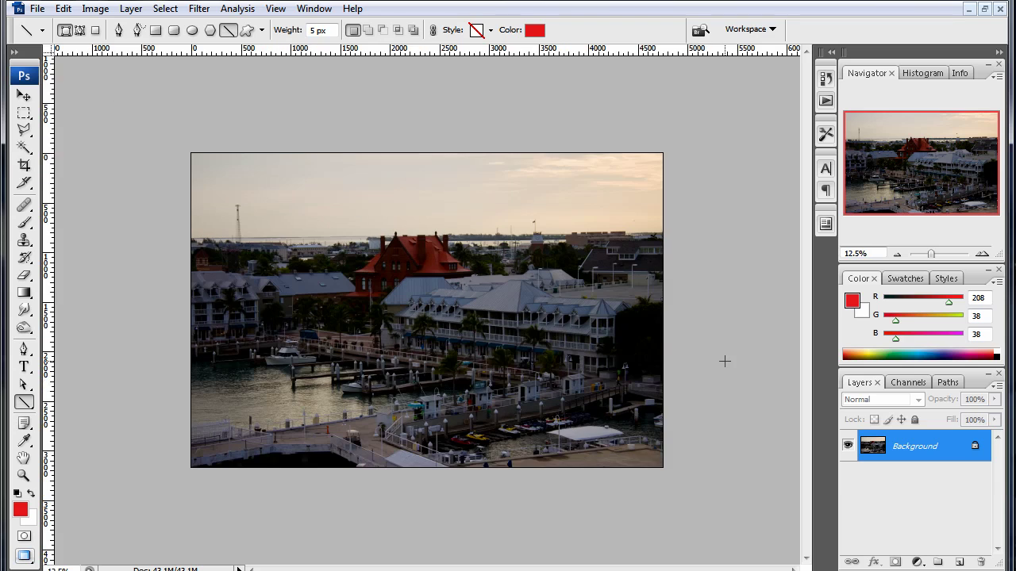
# Step: Draw the first red line across the building balconies and zoom in to check its alignment
pyautogui.moveTo(758, 357); pyautogui.dragTo(125, 296)
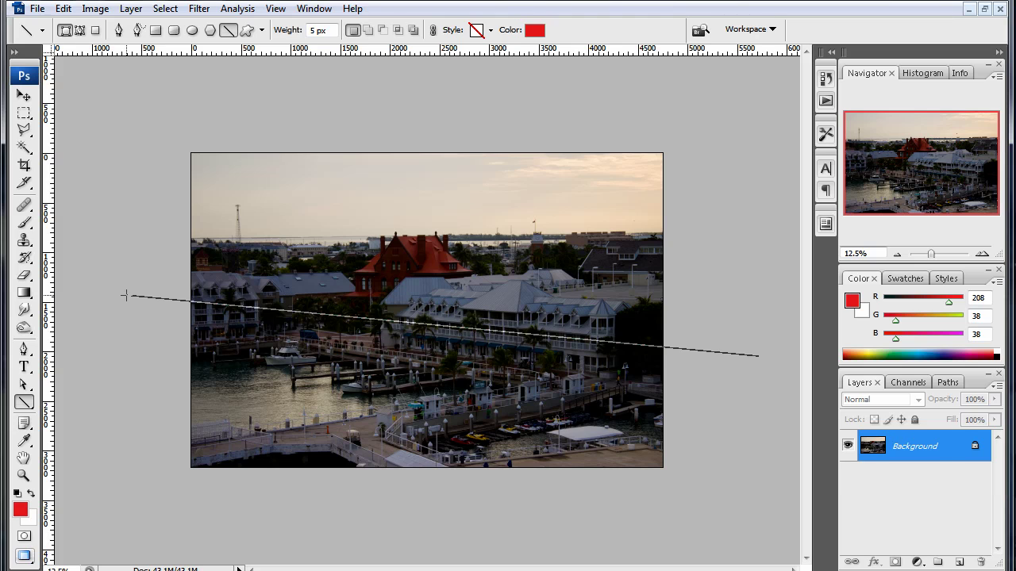
pyautogui.moveTo(125, 296); pyautogui.dragTo(125, 296)
pyautogui.hotkey('ctrl', '+')
pyautogui.hotkey('ctrl', '+')
pyautogui.hotkey('ctrl', '+')
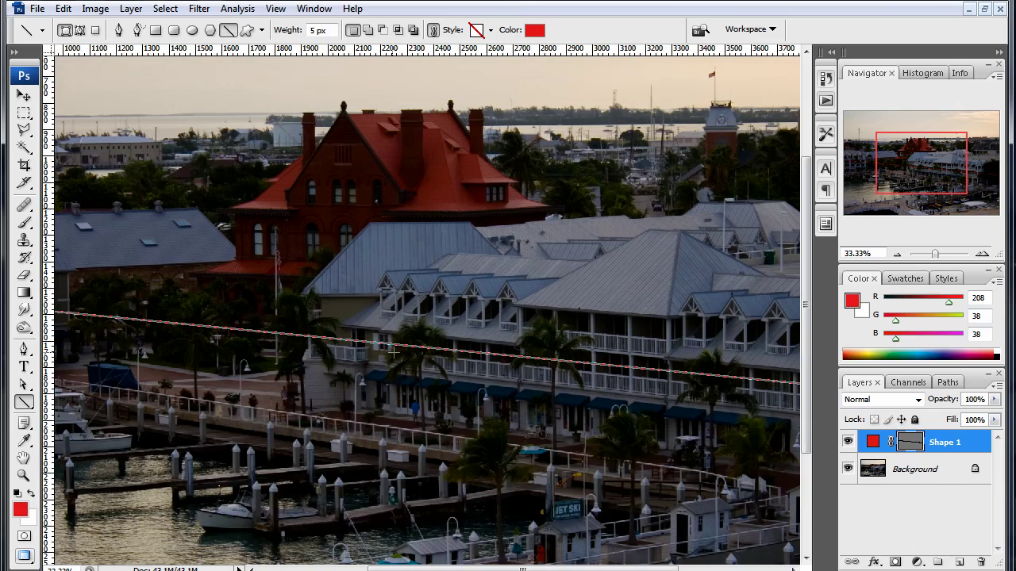
pyautogui.hotkey('ctrl', '+')
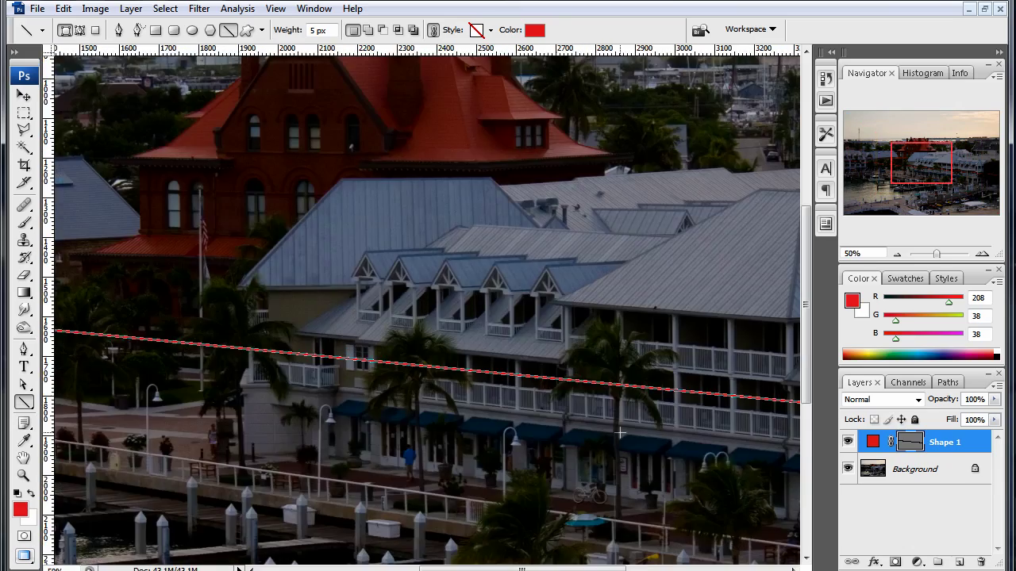
pyautogui.moveTo(627, 429); pyautogui.dragTo(413, 369)
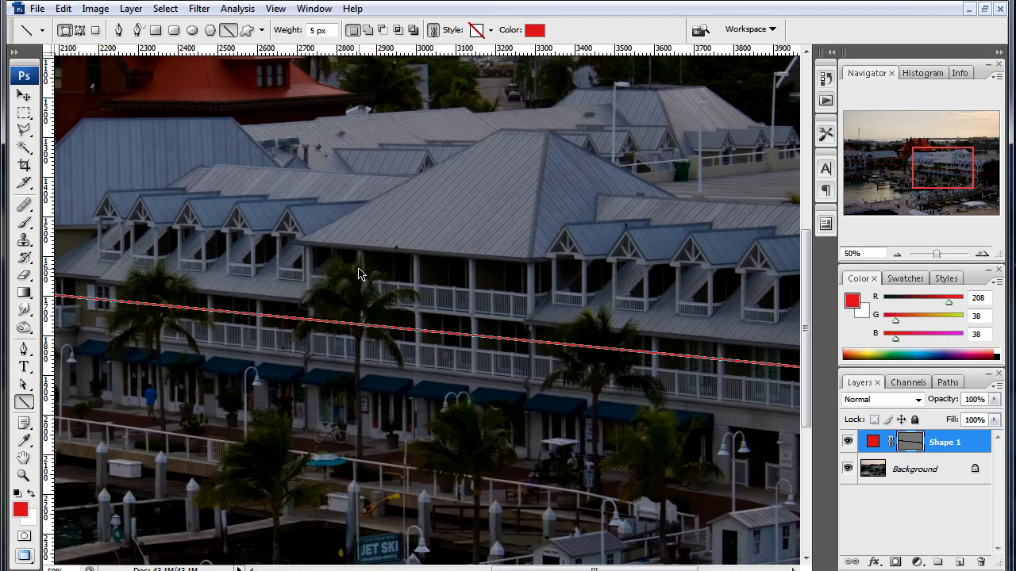
pyautogui.hotkey('ctrl', '-')
pyautogui.hotkey('ctrl', '-')
pyautogui.hotkey('ctrl', '-')
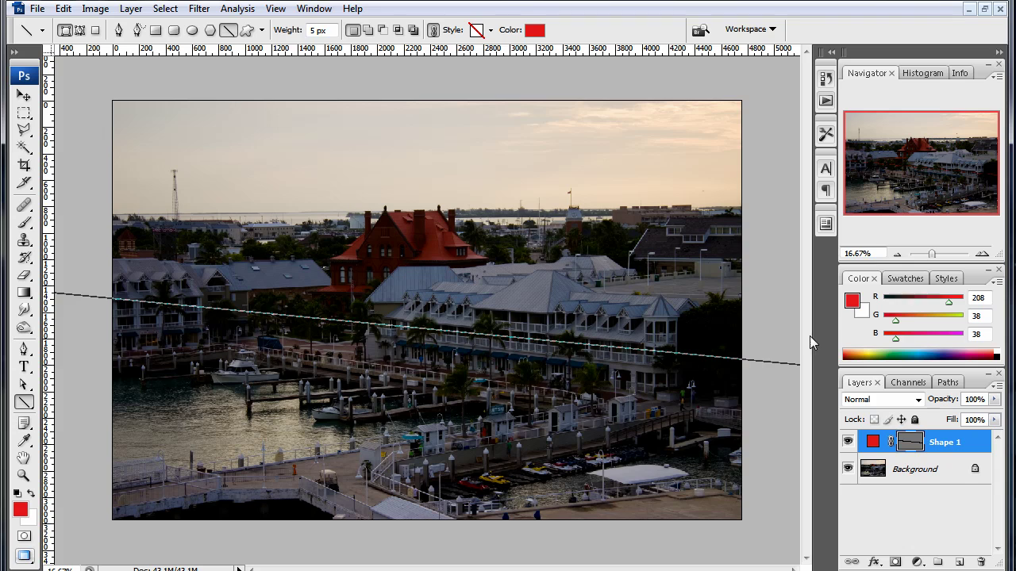
pyautogui.hotkey('ctrl', '-')
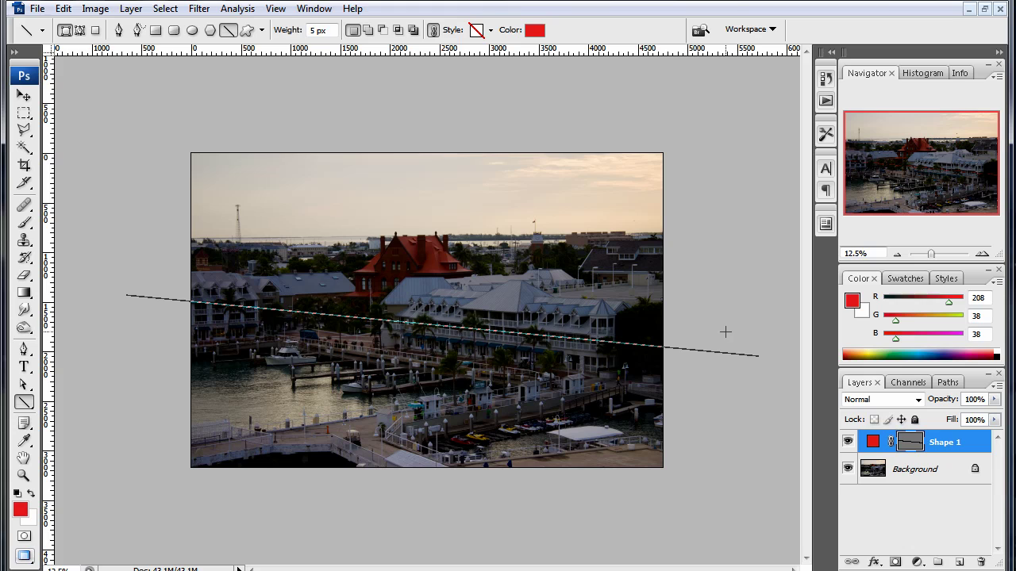
# Step: Draw four more red lines along the upper roofline, lower building row, waterfront and rooftops
pyautogui.moveTo(724, 332); pyautogui.dragTo(139, 283)
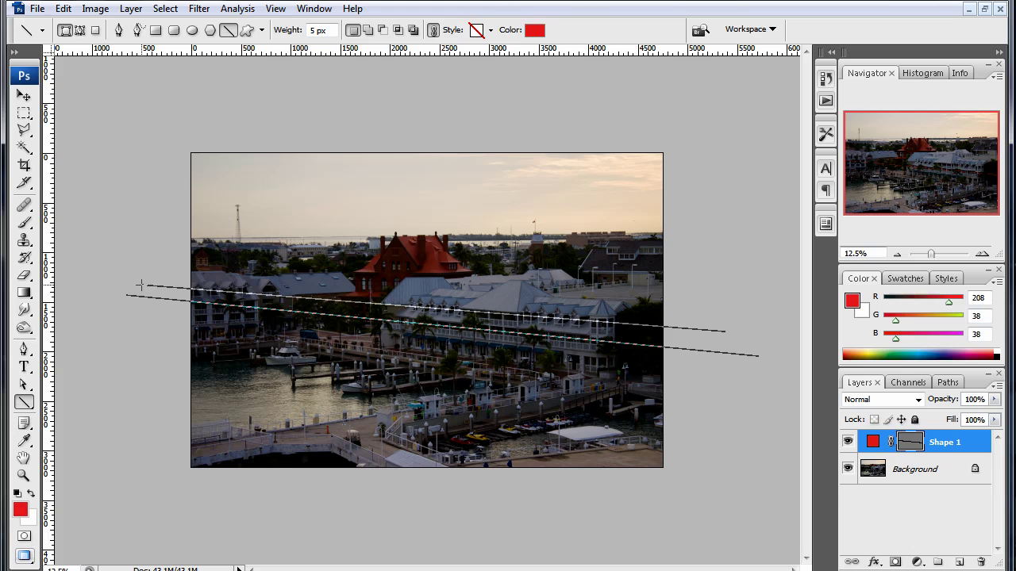
pyautogui.moveTo(139, 285); pyautogui.dragTo(139, 284)
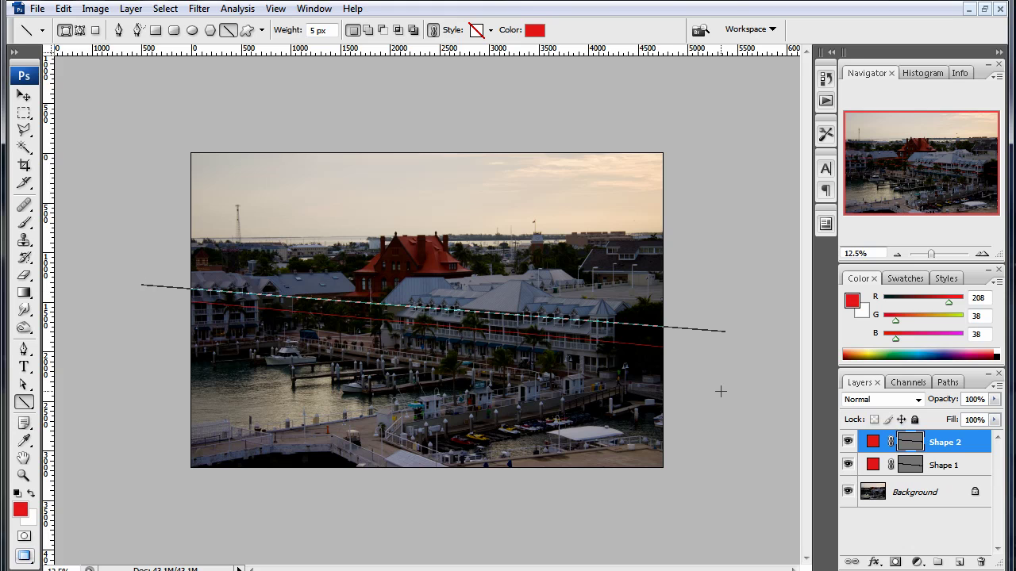
pyautogui.moveTo(720, 391); pyautogui.dragTo(169, 320)
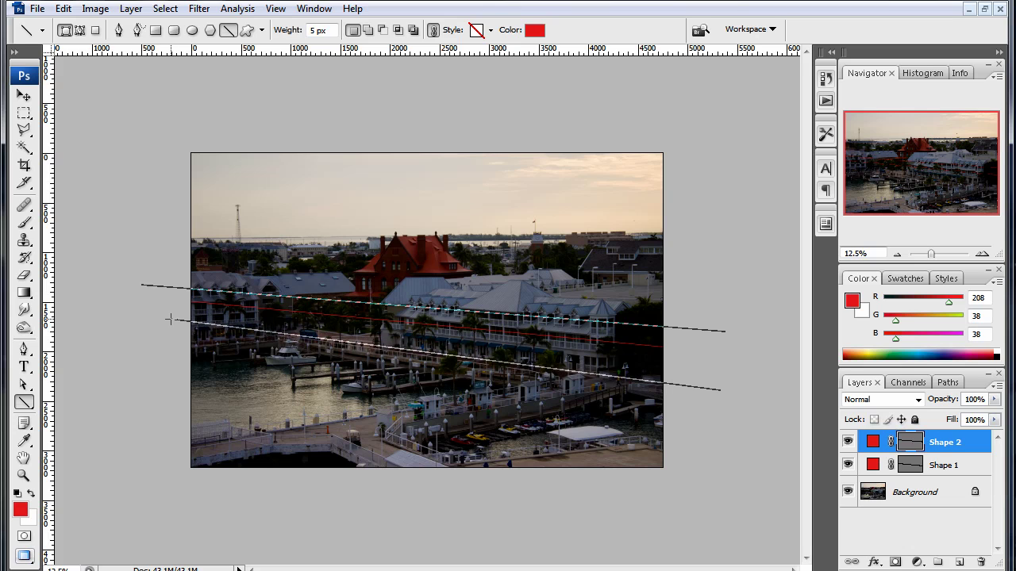
pyautogui.moveTo(169, 319); pyautogui.dragTo(169, 319)
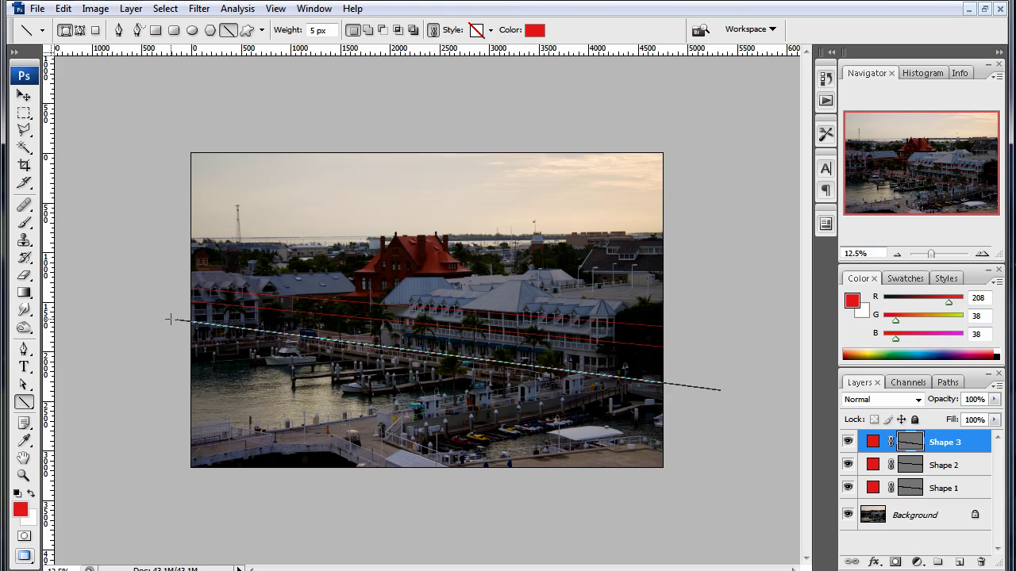
pyautogui.moveTo(712, 435); pyautogui.dragTo(123, 330)
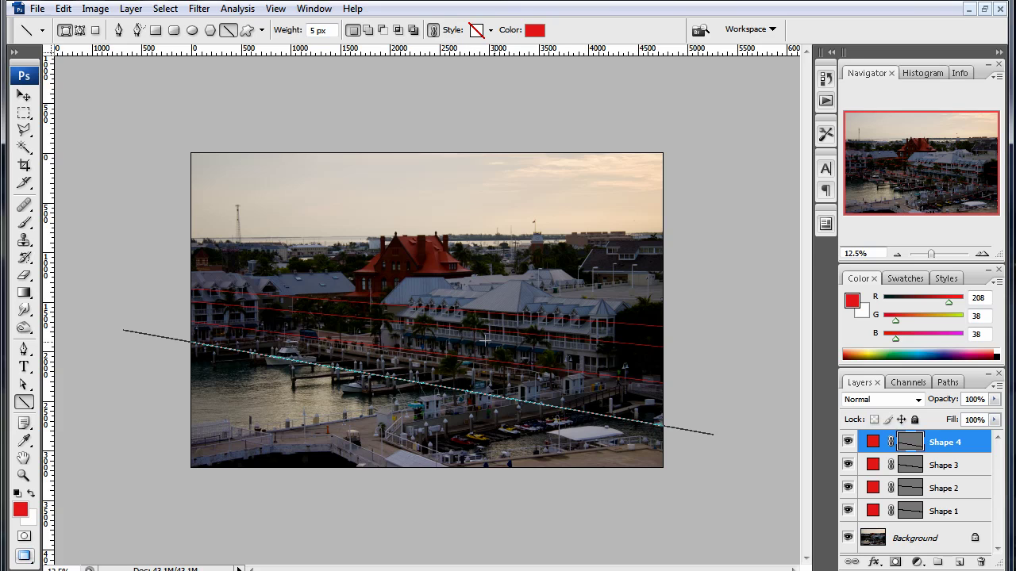
pyautogui.moveTo(734, 289); pyautogui.dragTo(123, 262)
pyautogui.hotkey('ctrl', '+')
pyautogui.hotkey('ctrl', '+')
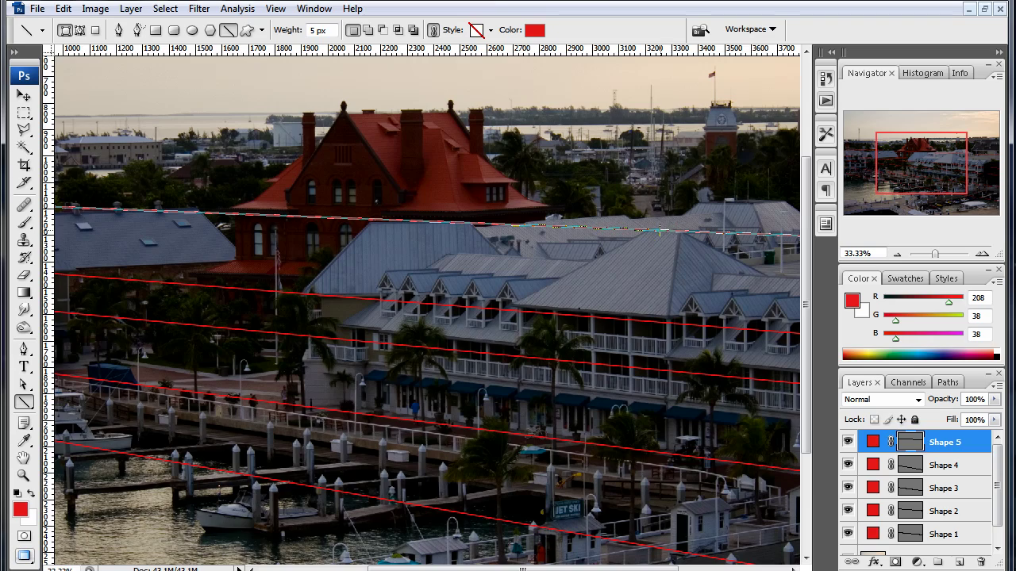
pyautogui.hotkey('ctrl', '-')
pyautogui.hotkey('ctrl', '-')
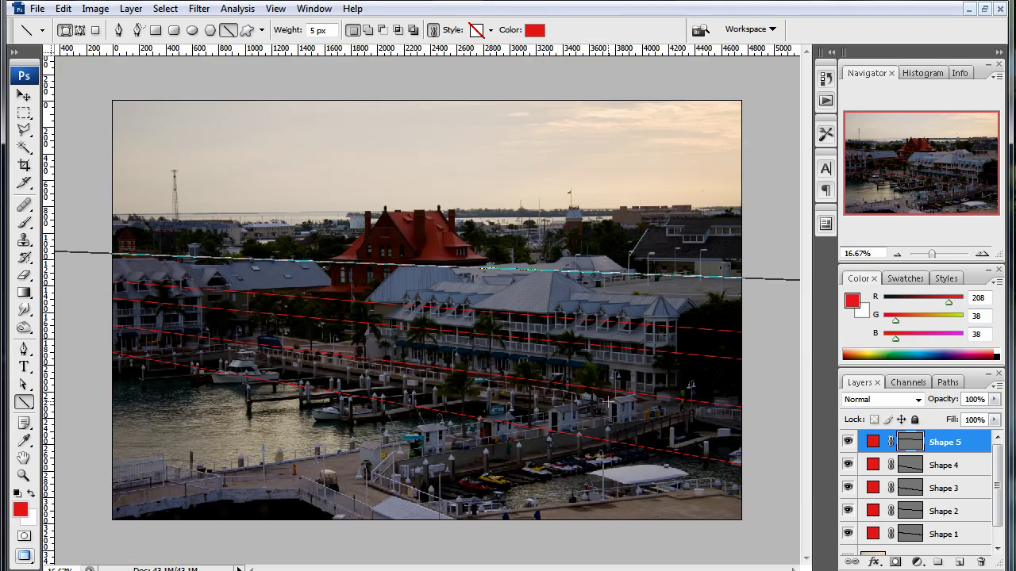
pyautogui.hotkey('ctrl', '-')
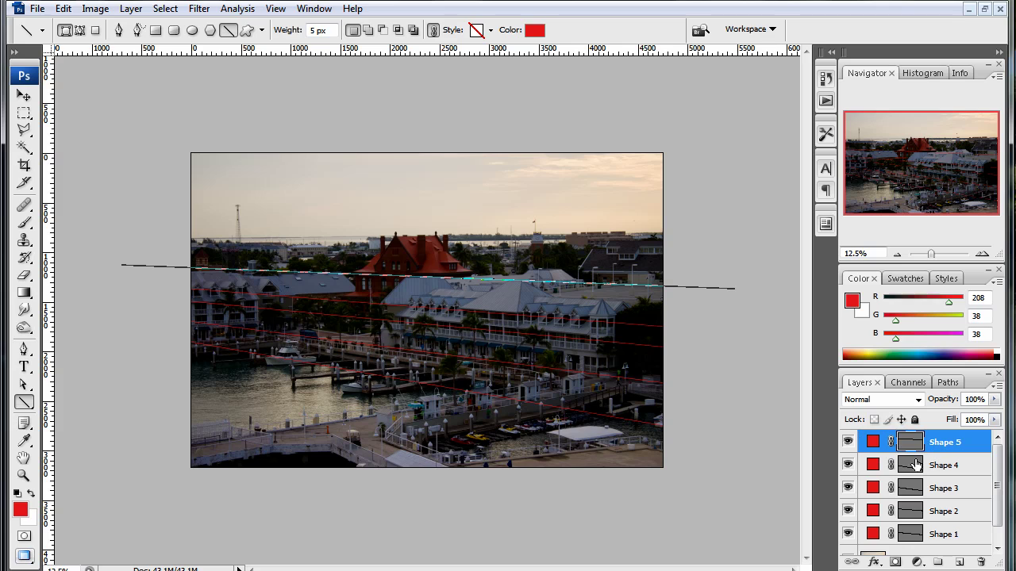
# Step: Select the Shape 1–5 line layers and Alt-drag a copy of them up into the sky
pyautogui.scroll(-1, 928, 472)
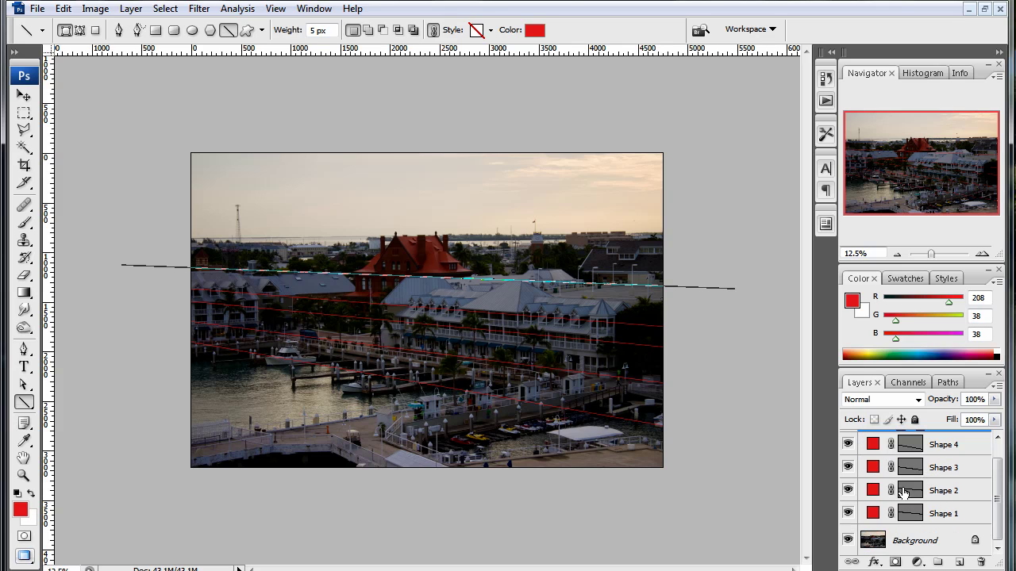
pyautogui.click(943, 513)
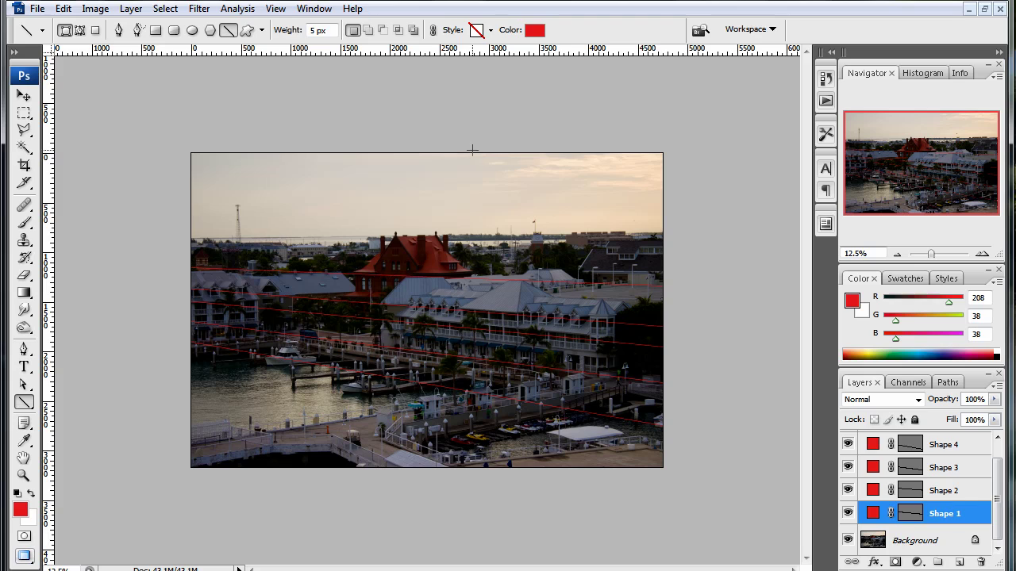
pyautogui.scroll(1, 924, 460)
pyautogui.keyDown('shift'); pyautogui.click(937, 444); pyautogui.keyUp('shift')
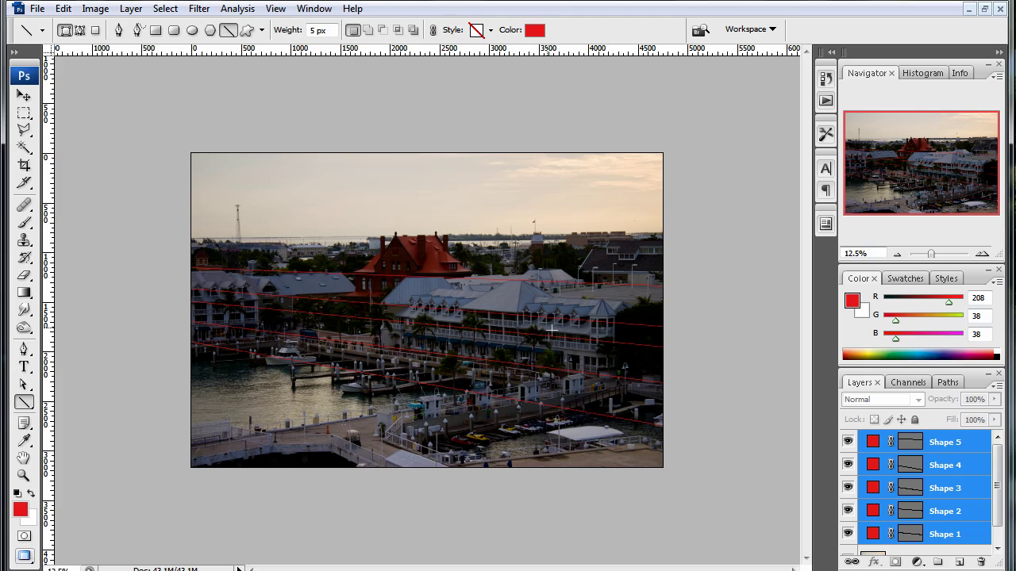
pyautogui.press('v')
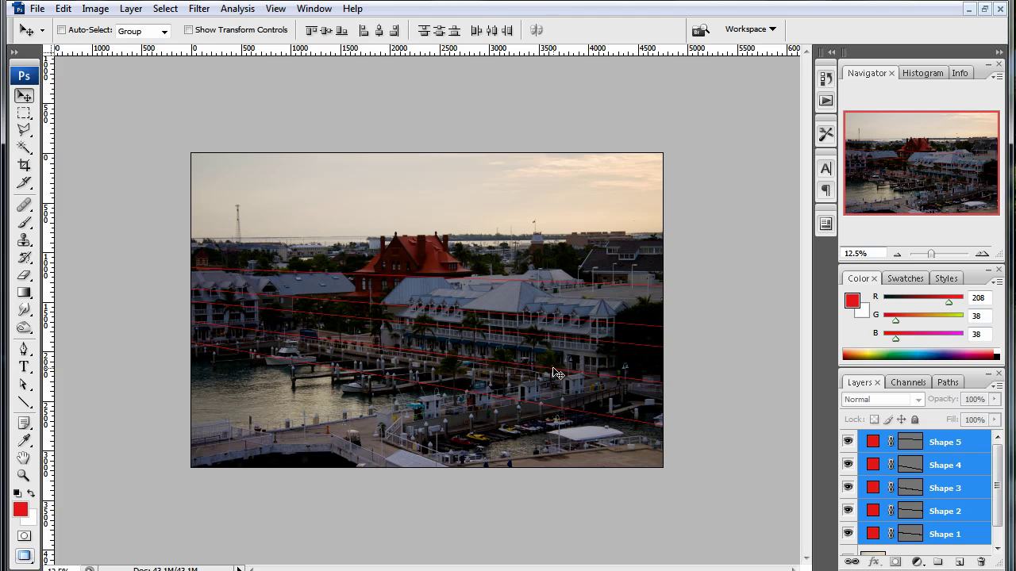
pyautogui.moveTo(558, 401); pyautogui.dragTo(554, 263)
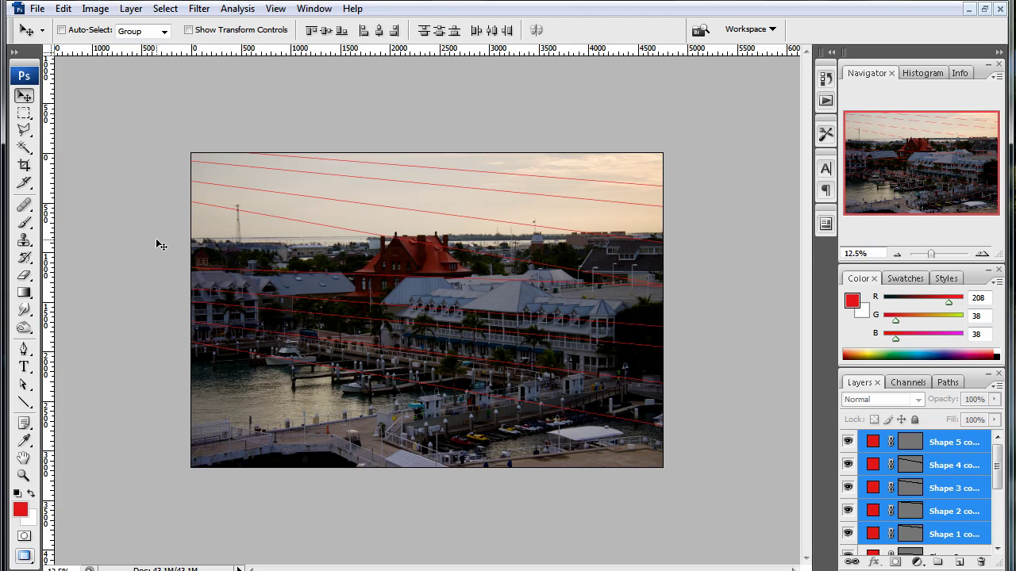
# Step: Rotate the copied red lines about -8.9° so they angle upward to the right
pyautogui.hotkey('ctrl', 't')
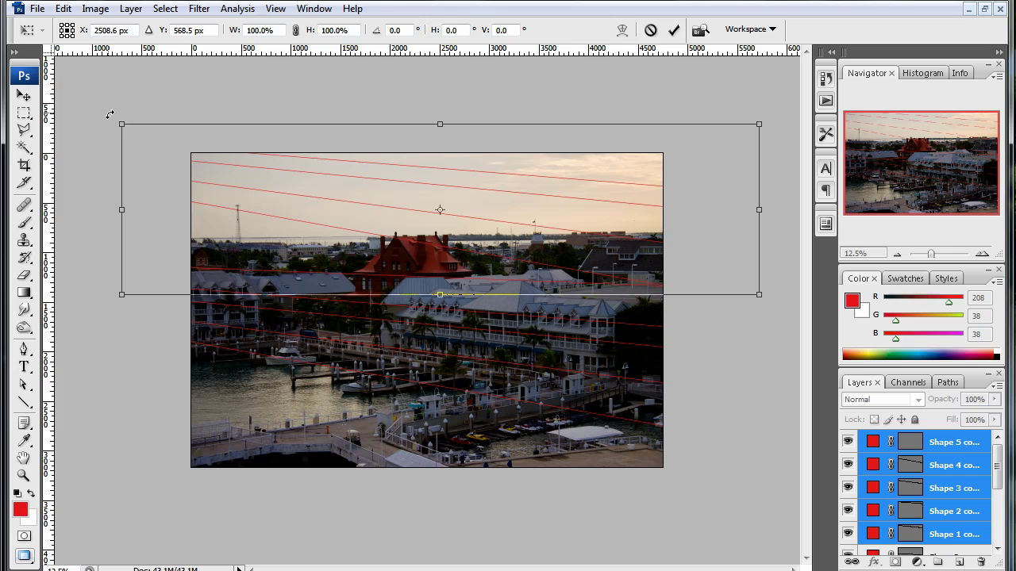
pyautogui.moveTo(109, 111); pyautogui.dragTo(84, 164)
pyautogui.moveTo(539, 192); pyautogui.dragTo(537, 204)
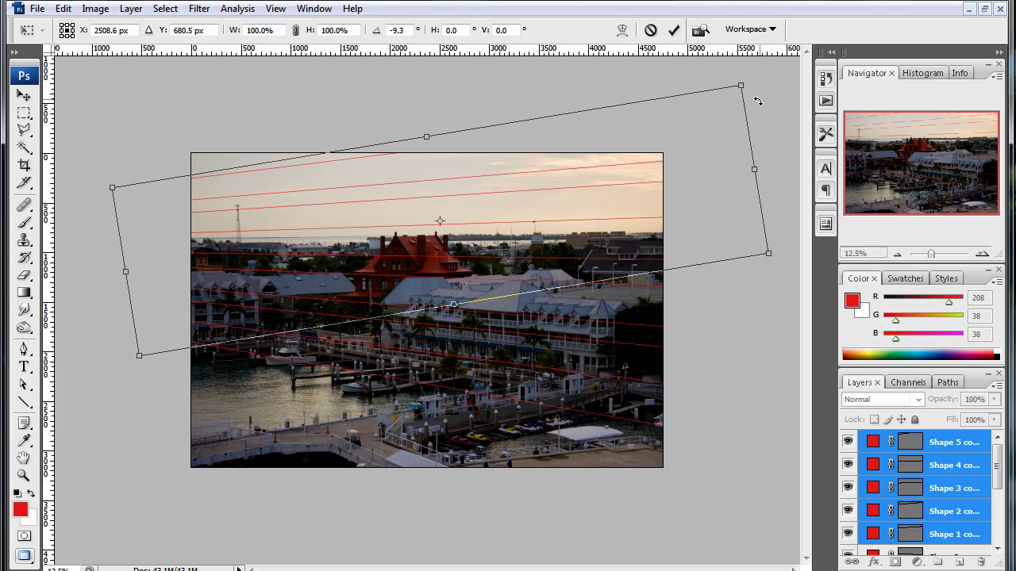
pyautogui.moveTo(758, 101); pyautogui.dragTo(759, 105)
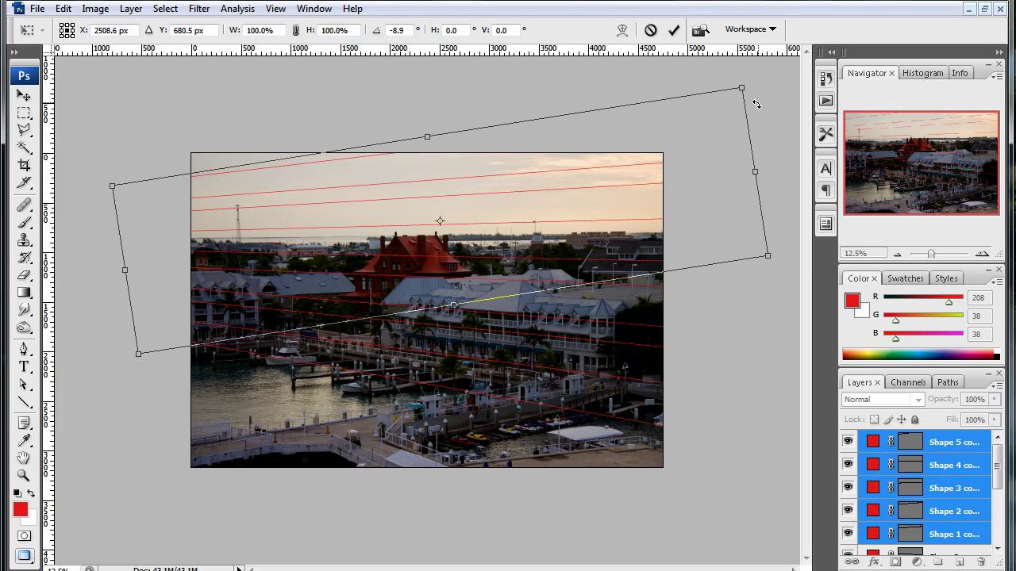
pyautogui.press('Return')
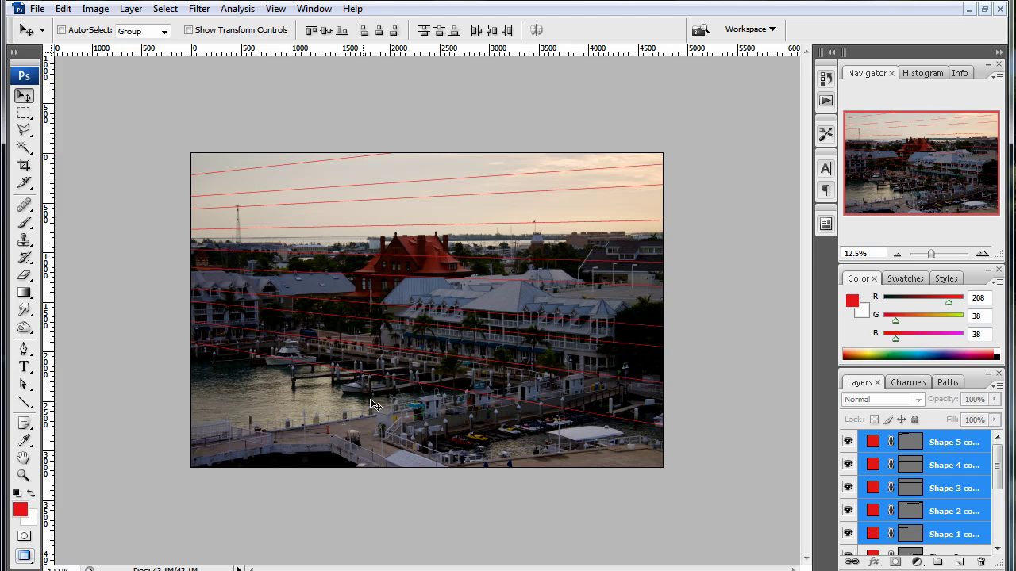
# Step: Duplicate all ten red line layers and merge them into a single Shape 5 copy layer
pyautogui.click(957, 442)
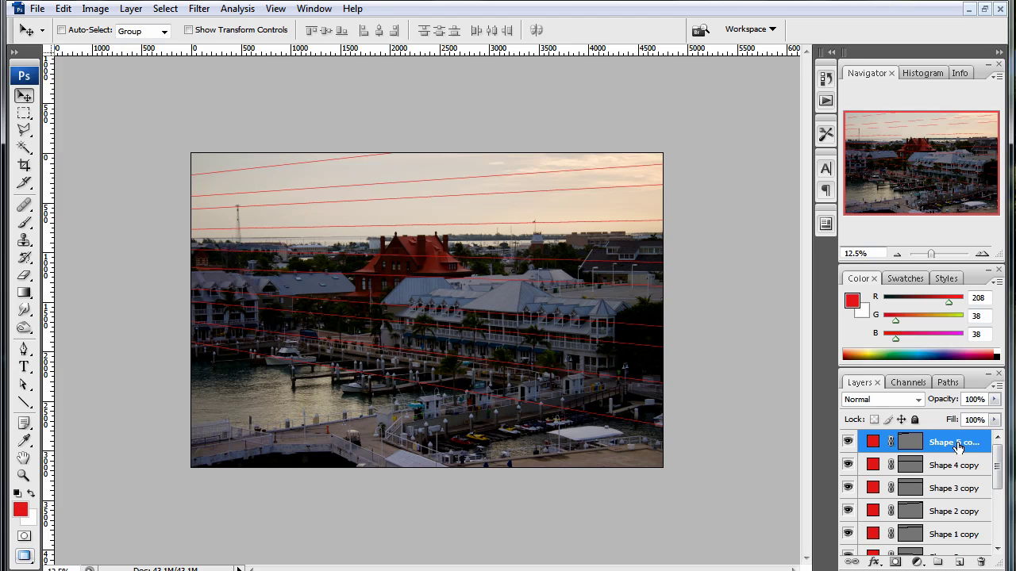
pyautogui.scroll(-3, 957, 445)
pyautogui.keyDown('shift'); pyautogui.click(955, 517); pyautogui.keyUp('shift')
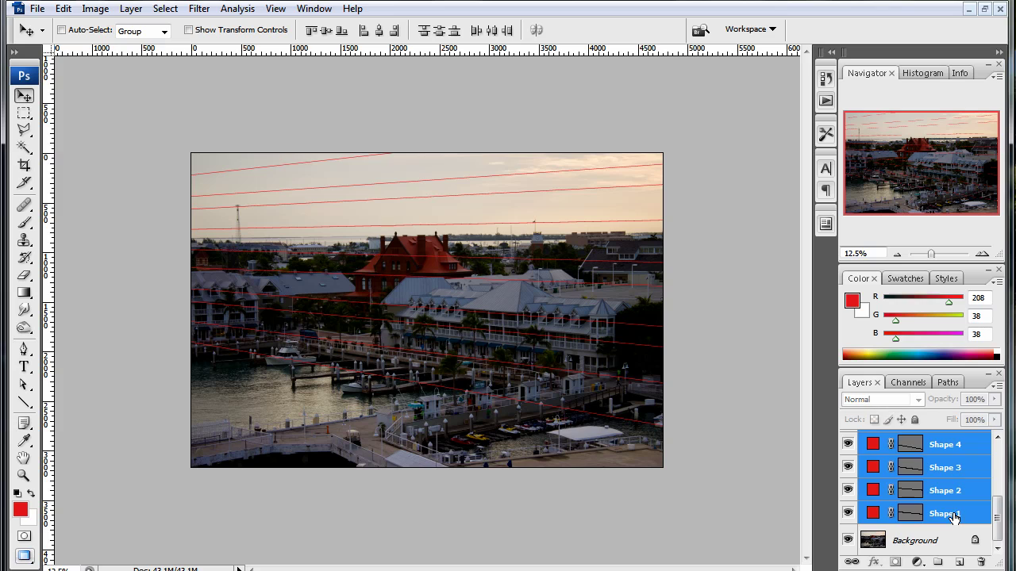
pyautogui.hotkey('ctrl', 'j')
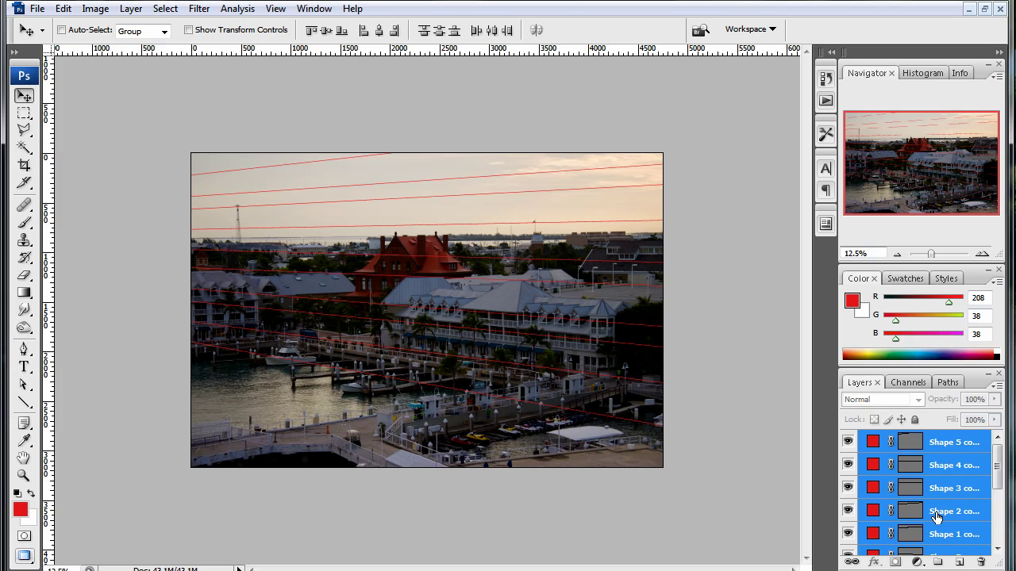
pyautogui.hotkey('ctrl', 'e')
# Step: Select the Background layer and change the foreground colour to a medium blue
pyautogui.click(898, 475)
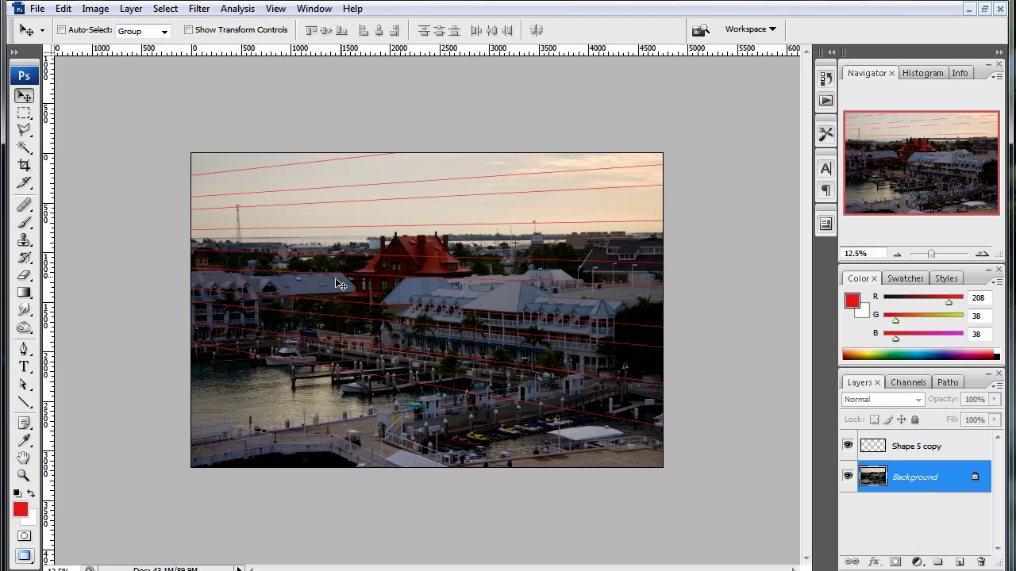
pyautogui.click(16, 512)
pyautogui.moveTo(589, 371); pyautogui.dragTo(589, 380)
pyautogui.click(527, 328)
pyautogui.click(754, 281)
# Step: Draw four blue lines across the buildings, waterfront and rooftops, then select the Shape 1 layer
pyautogui.press('v')
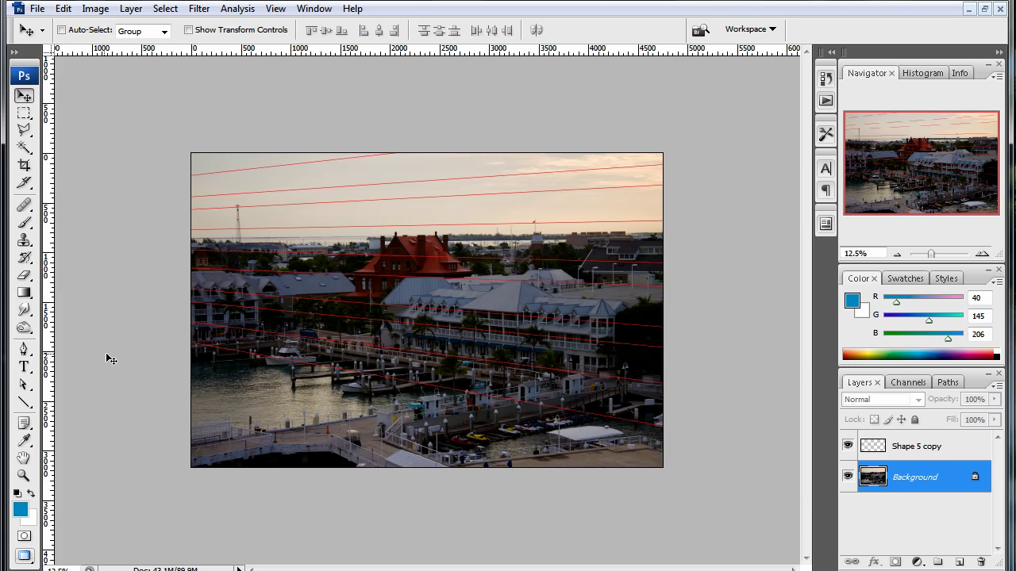
pyautogui.click(23, 402)
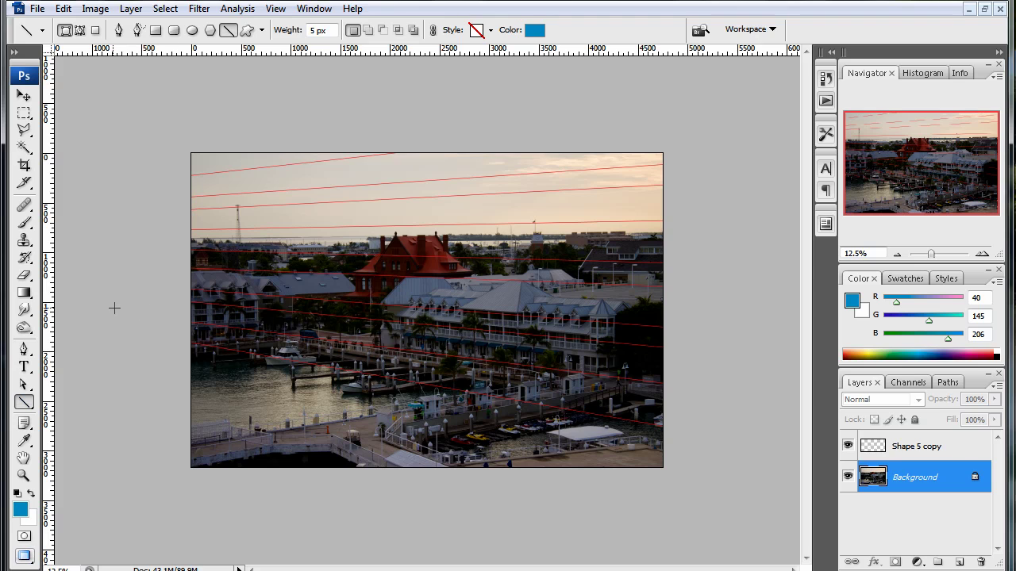
pyautogui.moveTo(88, 308); pyautogui.dragTo(763, 269)
pyautogui.moveTo(93, 336); pyautogui.dragTo(800, 292)
pyautogui.moveTo(92, 356); pyautogui.dragTo(800, 313)
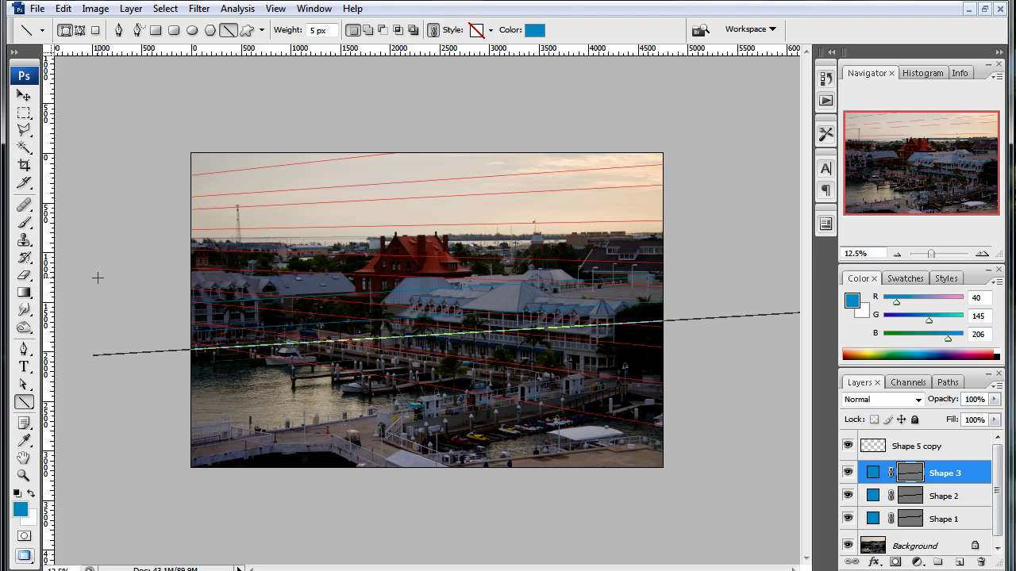
pyautogui.moveTo(92, 277); pyautogui.dragTo(766, 252)
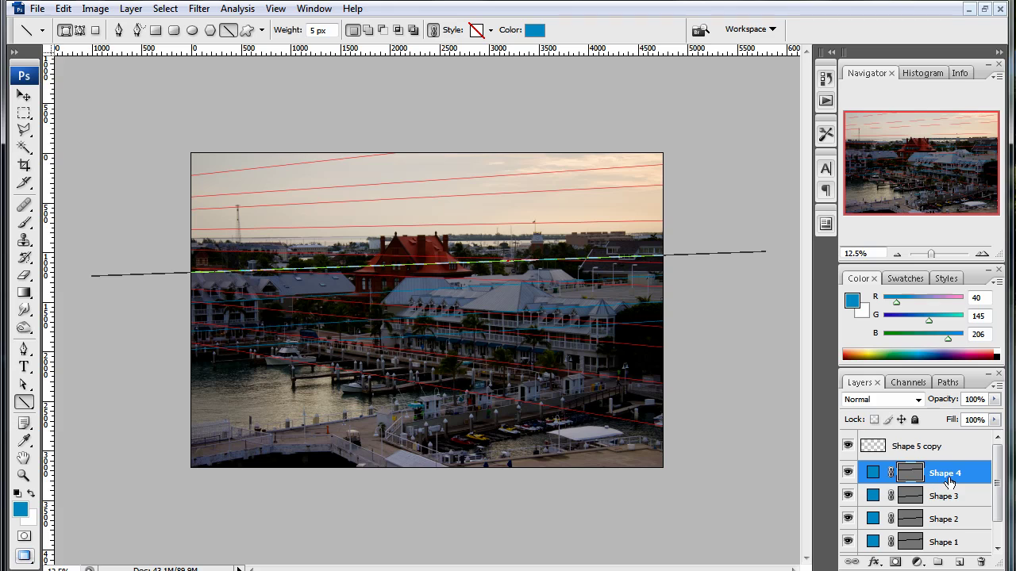
pyautogui.scroll(-1, 949, 482)
pyautogui.click(940, 513)
pyautogui.scroll(1, 944, 476)
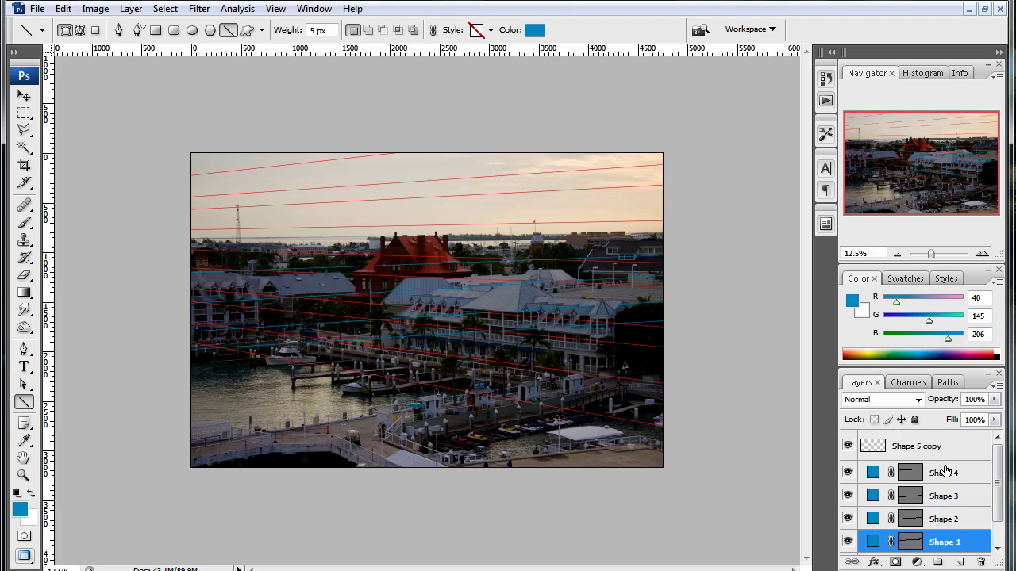
# Step: Duplicate the four blue line layers and move the copies up into the sky
pyautogui.keyDown('shift'); pyautogui.click(944, 473); pyautogui.keyUp('shift')
pyautogui.press('v')
pyautogui.moveTo(380, 377); pyautogui.dragTo(358, 230)
pyautogui.hotkey('ctrl', 'j')
# Step: Tilt the blue copies about 1.9°, nudge them lower, and commit the transform
pyautogui.hotkey('ctrl', 't')
pyautogui.moveTo(74, 331); pyautogui.dragTo(86, 290)
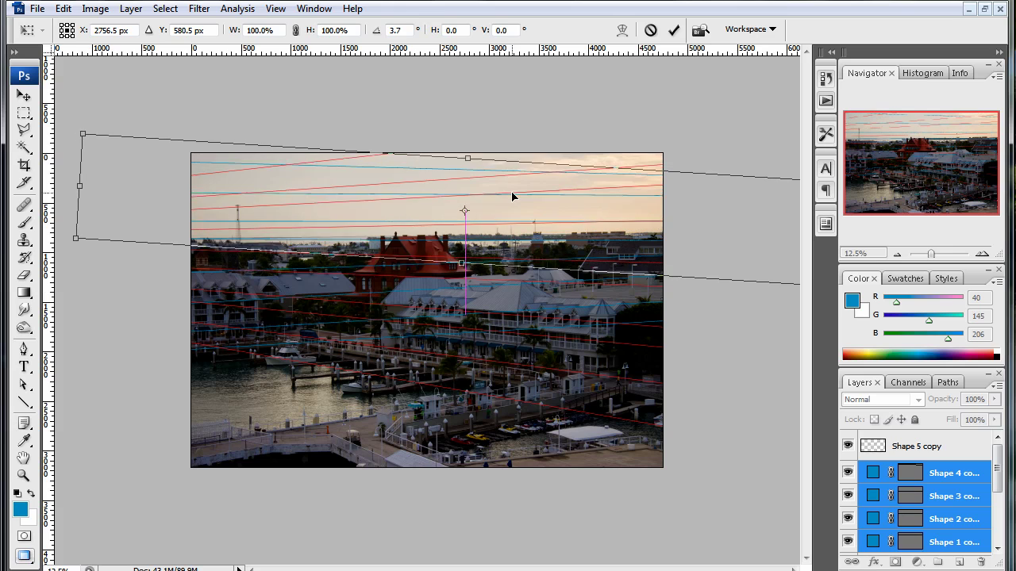
pyautogui.moveTo(515, 198); pyautogui.dragTo(511, 209)
pyautogui.moveTo(516, 150); pyautogui.dragTo(519, 149)
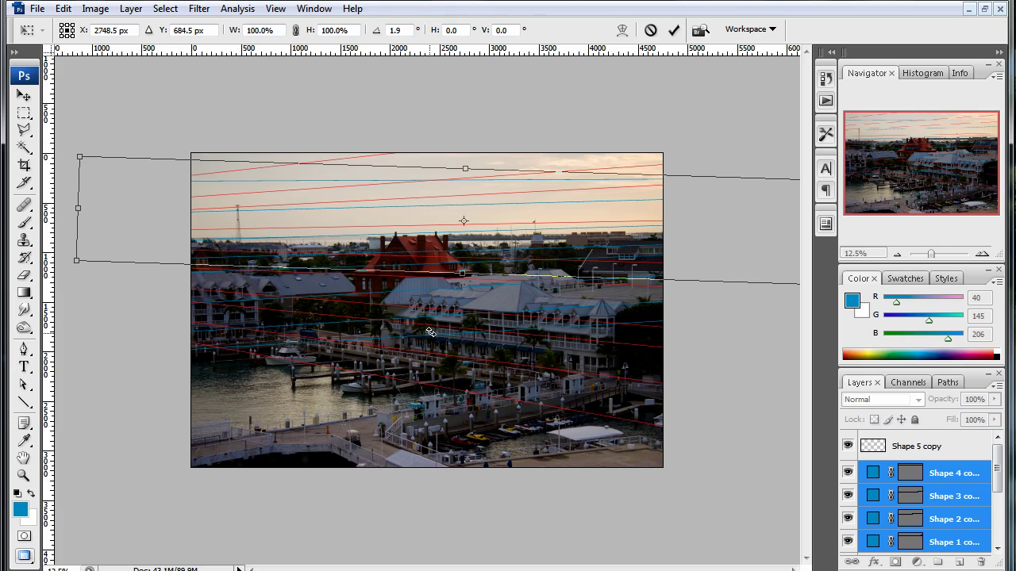
pyautogui.press('Return')
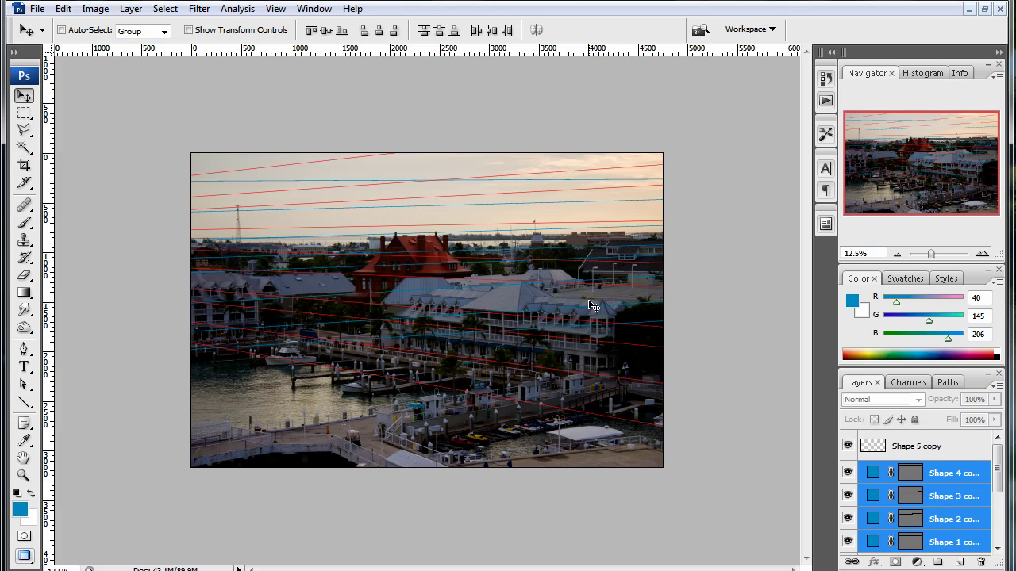
pyautogui.hotkey('ctrl', '+')
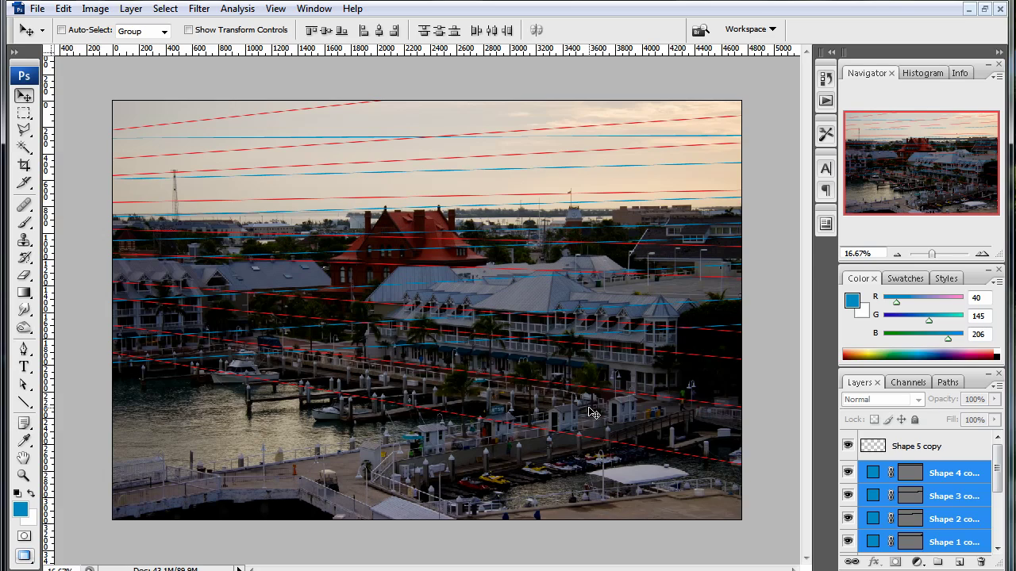
pyautogui.hotkey('ctrl', '+')
pyautogui.moveTo(673, 384); pyautogui.dragTo(423, 337)
# Step: Select the Line tool and set the foreground colour to bright green
pyautogui.click(24, 402)
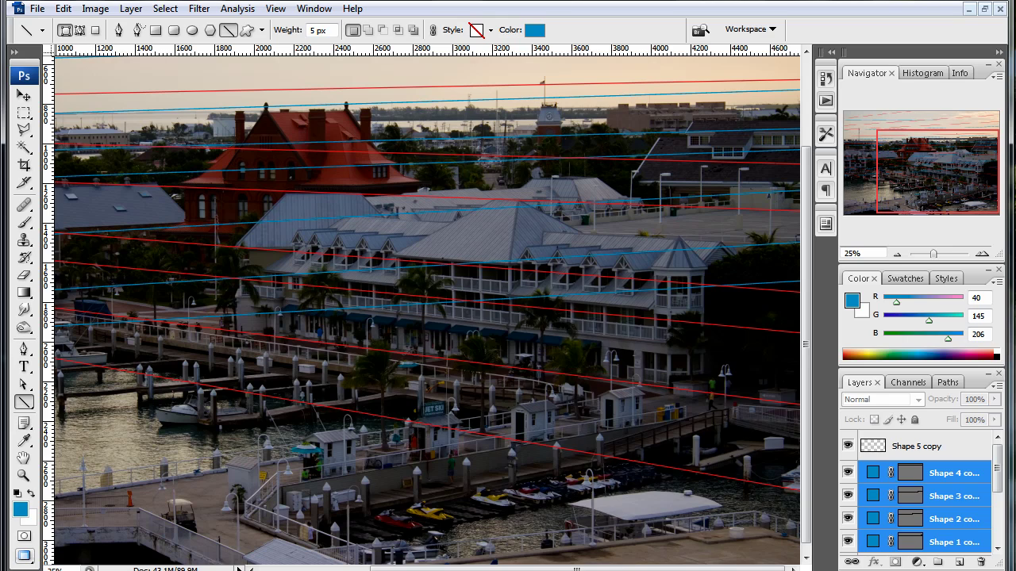
pyautogui.click(20, 508)
pyautogui.click(584, 428)
pyautogui.click(524, 318)
pyautogui.click(728, 281)
# Step: Draw three vertical green lines on the large white waterfront building
pyautogui.moveTo(506, 245); pyautogui.dragTo(507, 367)
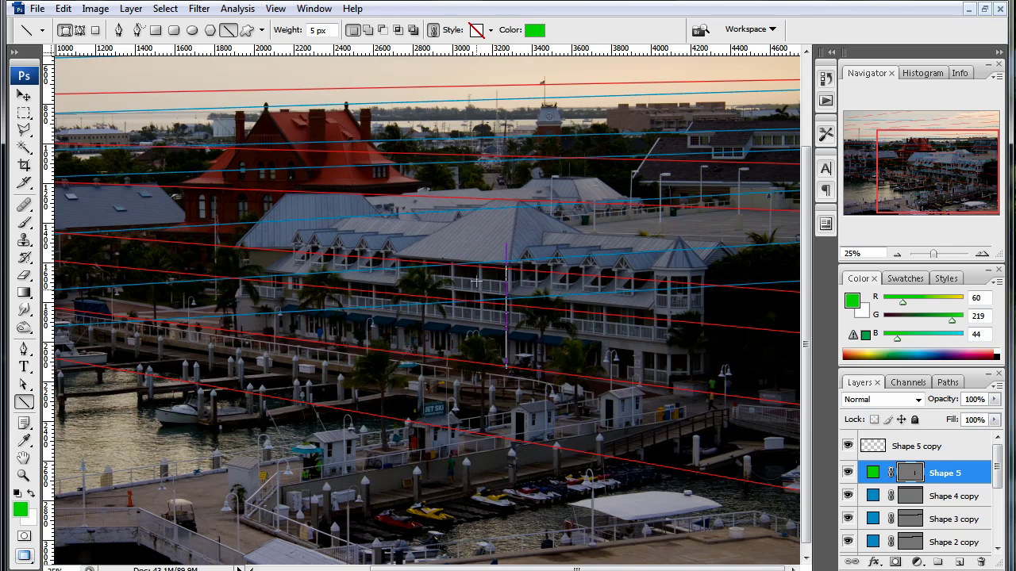
pyautogui.click(949, 497)
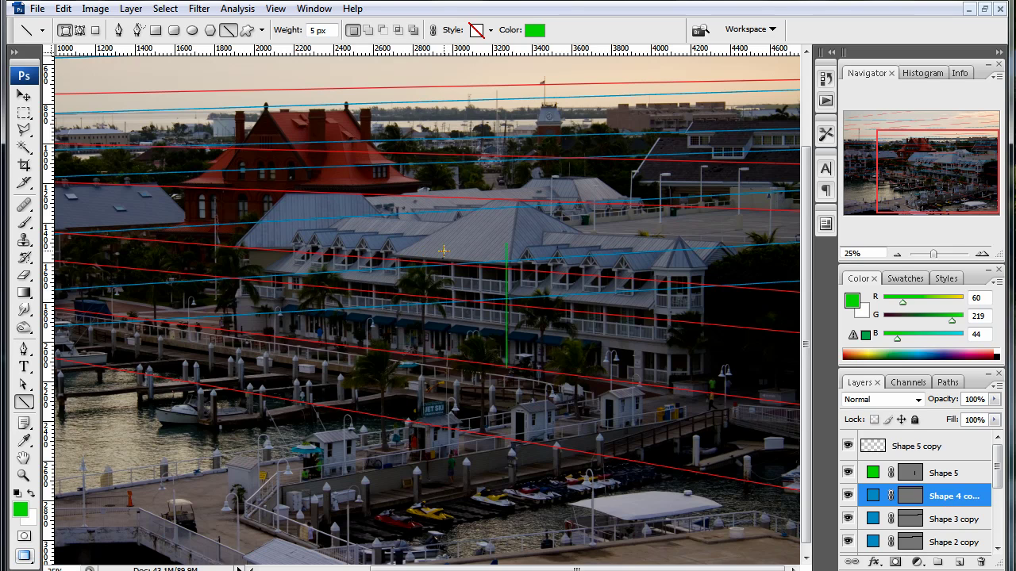
pyautogui.moveTo(443, 252); pyautogui.dragTo(443, 366)
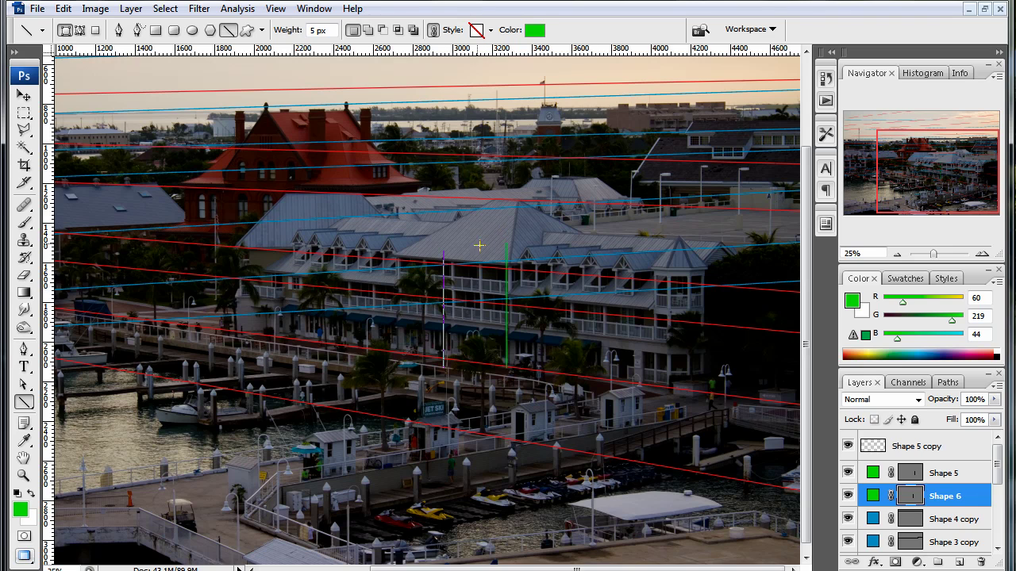
pyautogui.moveTo(471, 237); pyautogui.dragTo(457, 372)
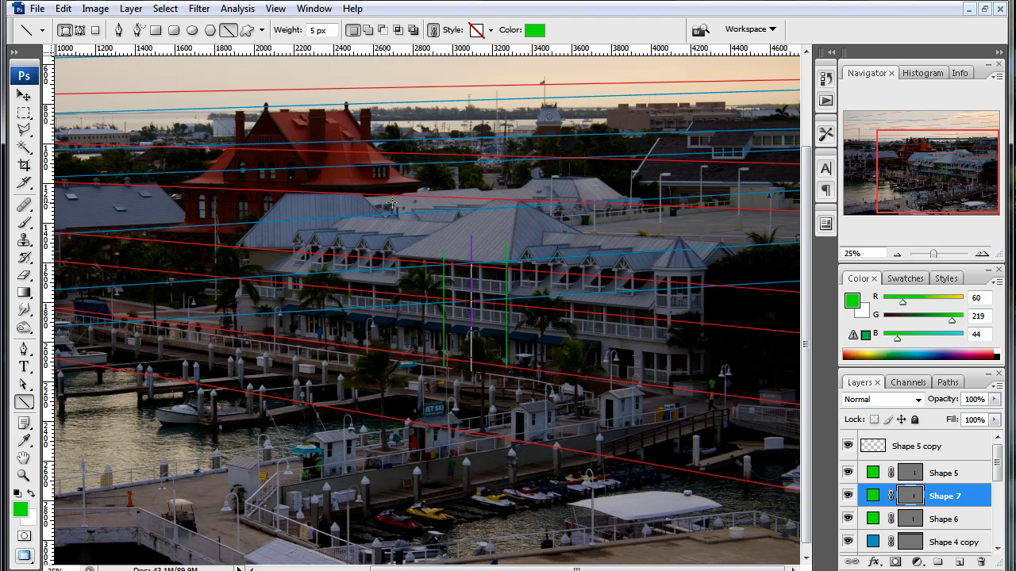
# Step: Delete the three green vertical line layers (Shape 5–7) and open the Window menu
pyautogui.hotkey('ctrl', '-')
pyautogui.hotkey('ctrl', '-')
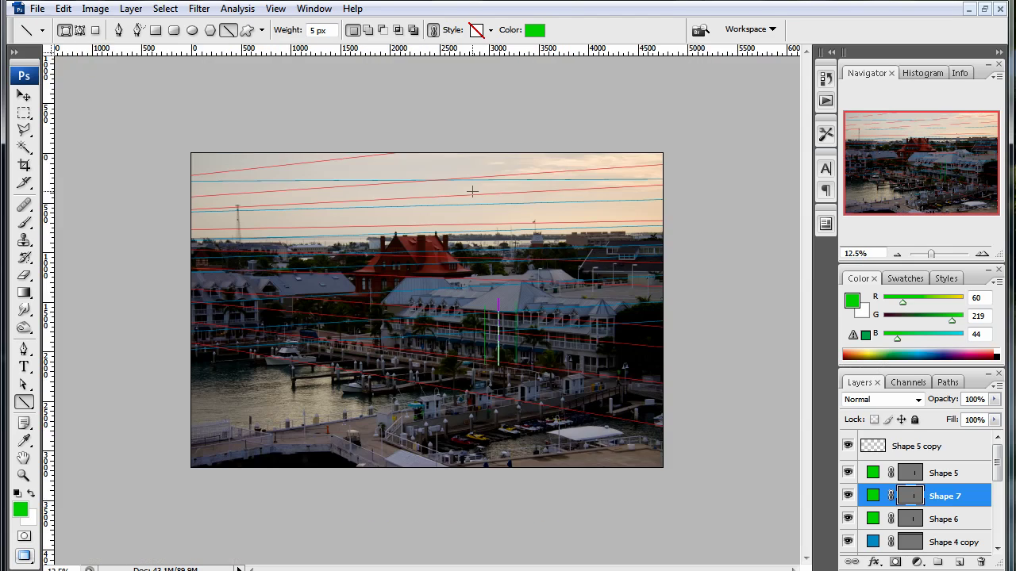
pyautogui.click(953, 473)
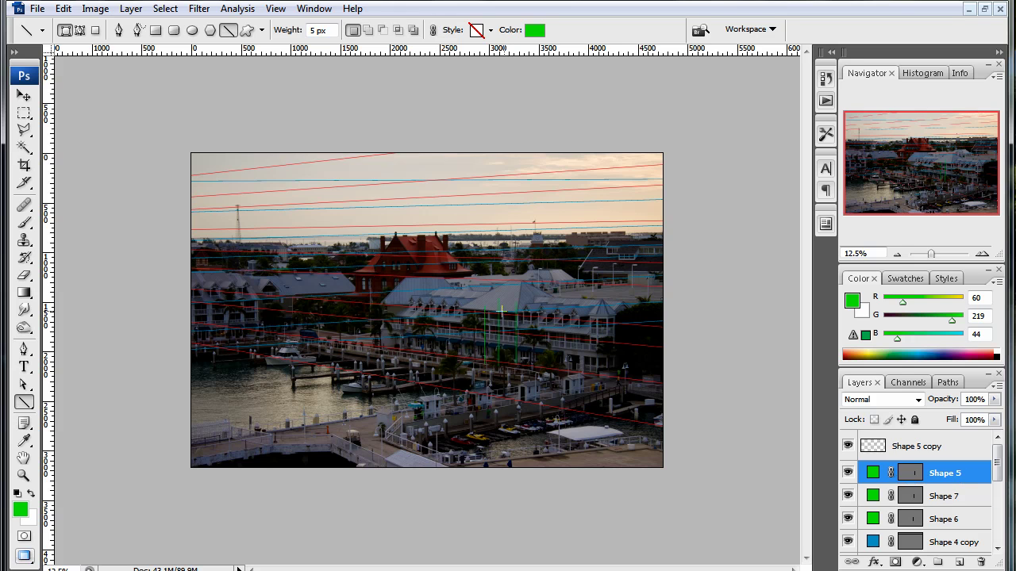
pyautogui.hotkey('ctrl', '+')
pyautogui.hotkey('ctrl', '-')
pyautogui.hotkey('ctrl', '-')
pyautogui.keyDown('shift'); pyautogui.click(975, 524); pyautogui.keyUp('shift')
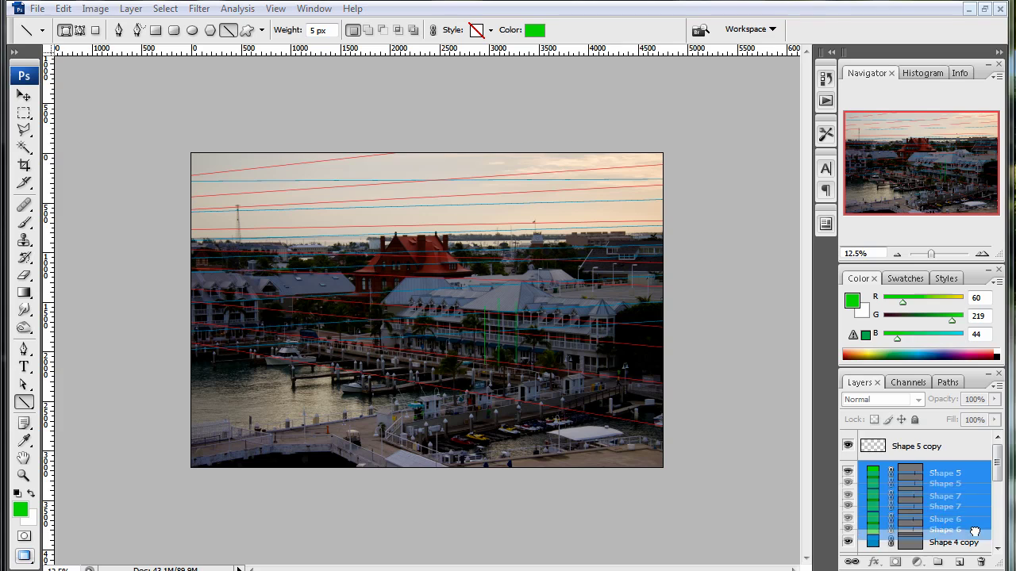
pyautogui.moveTo(975, 524); pyautogui.dragTo(981, 562)
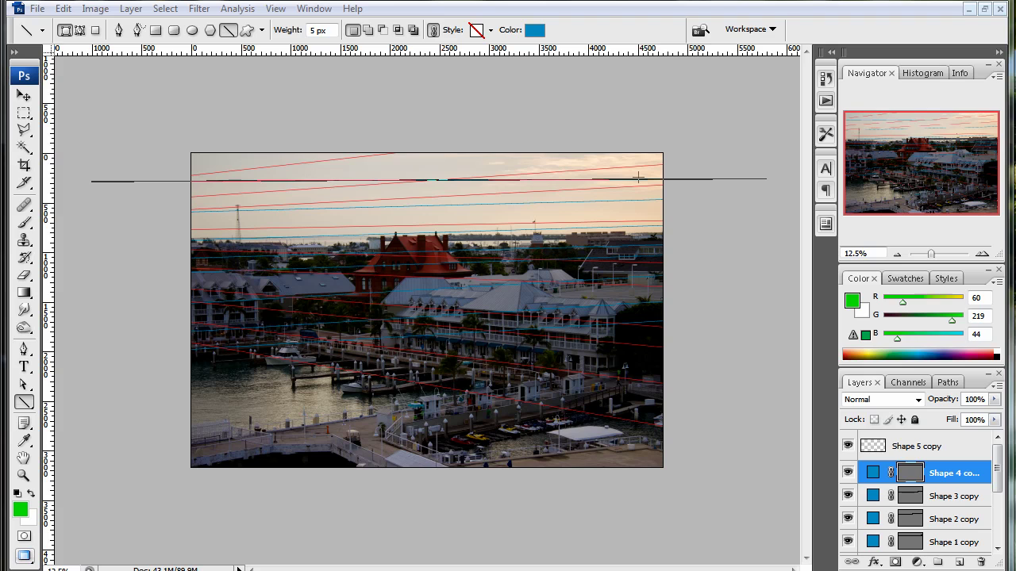
pyautogui.click(315, 10)
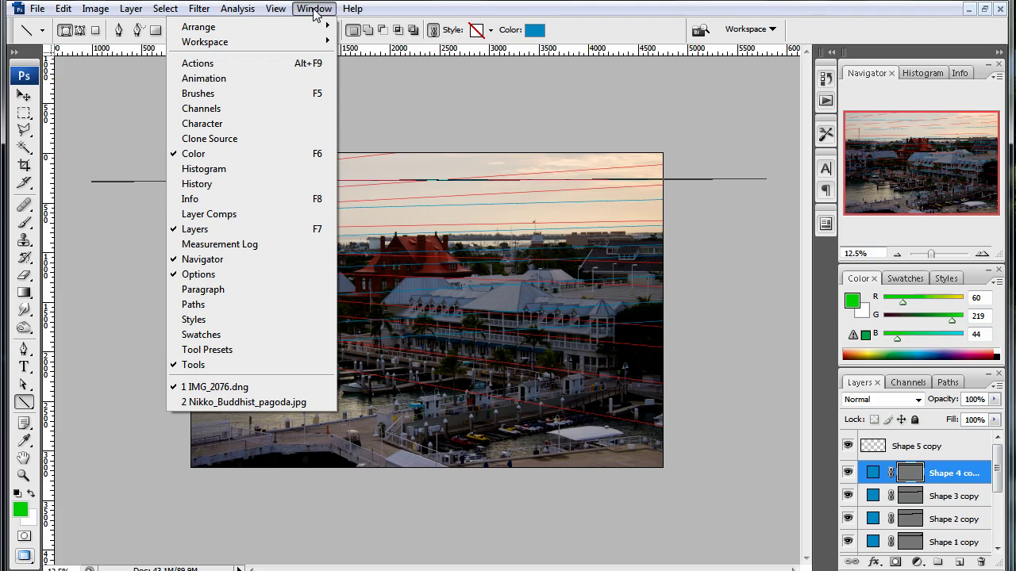
# Step: Switch to the Nikko_Buddhist_pagoda.jpg document and zoom in, then back out to the whole photo
pyautogui.click(301, 404)
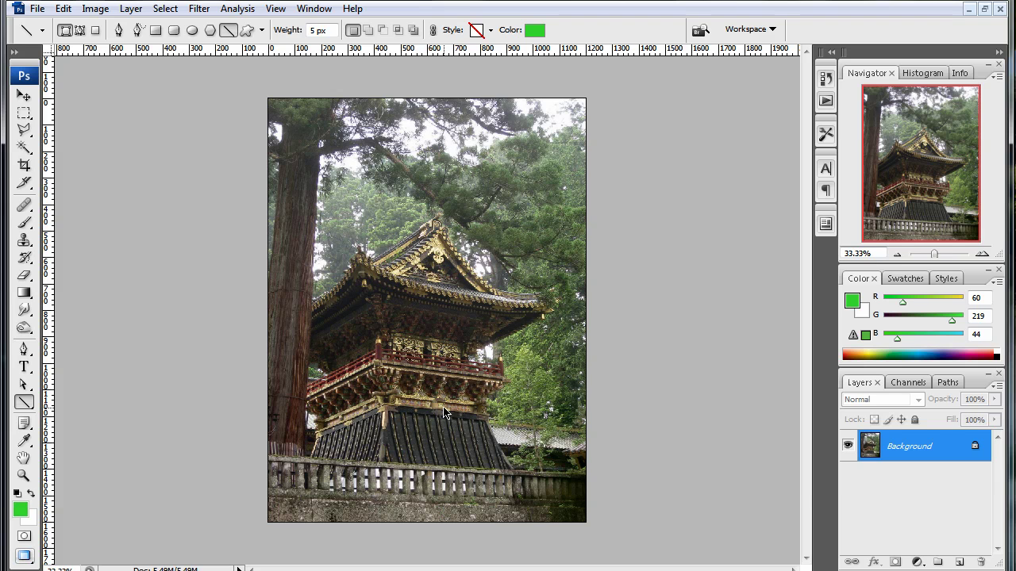
pyautogui.hotkey('ctrl', '+')
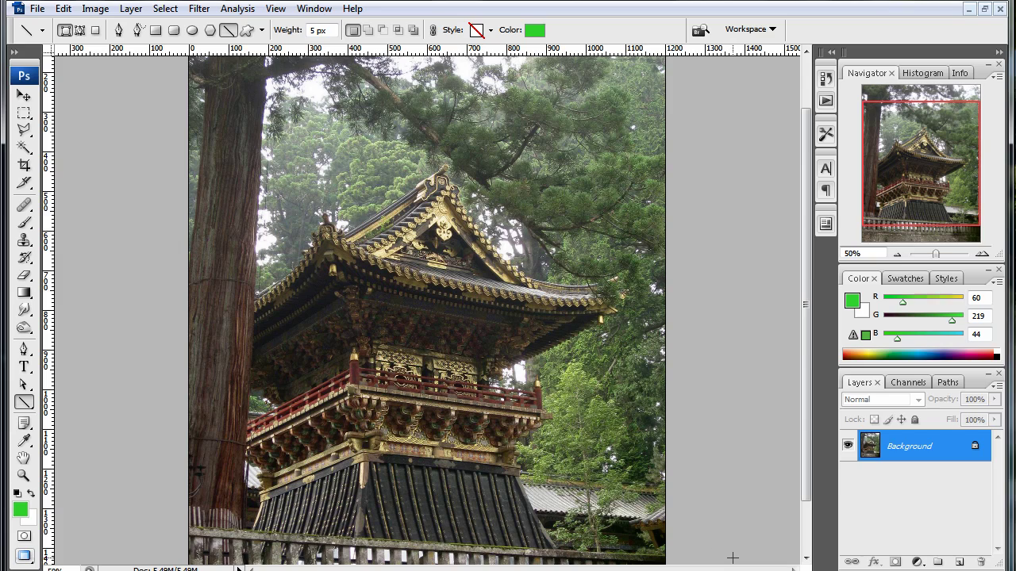
pyautogui.scroll(-3, 684, 518)
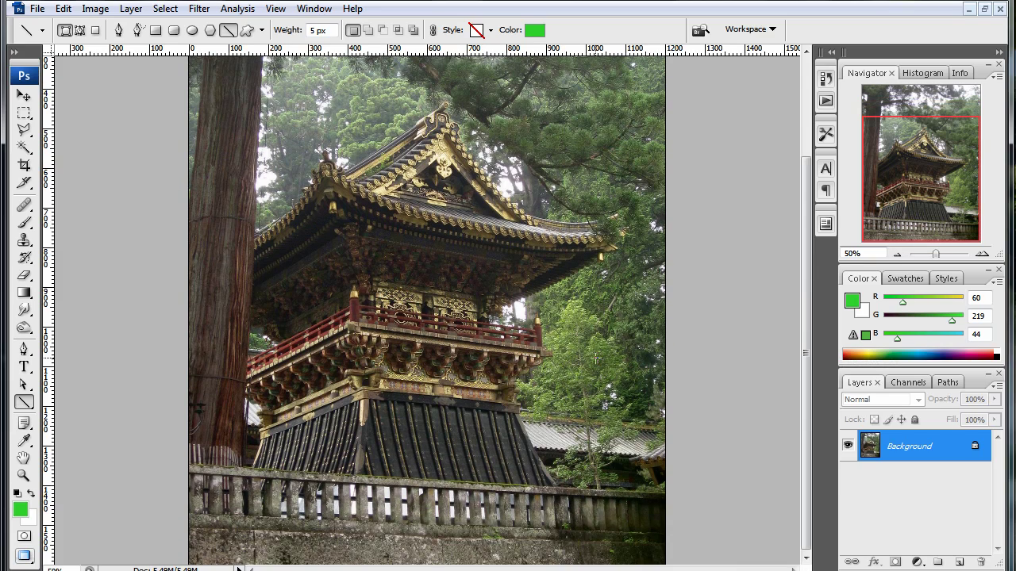
pyautogui.hotkey('ctrl', '-')
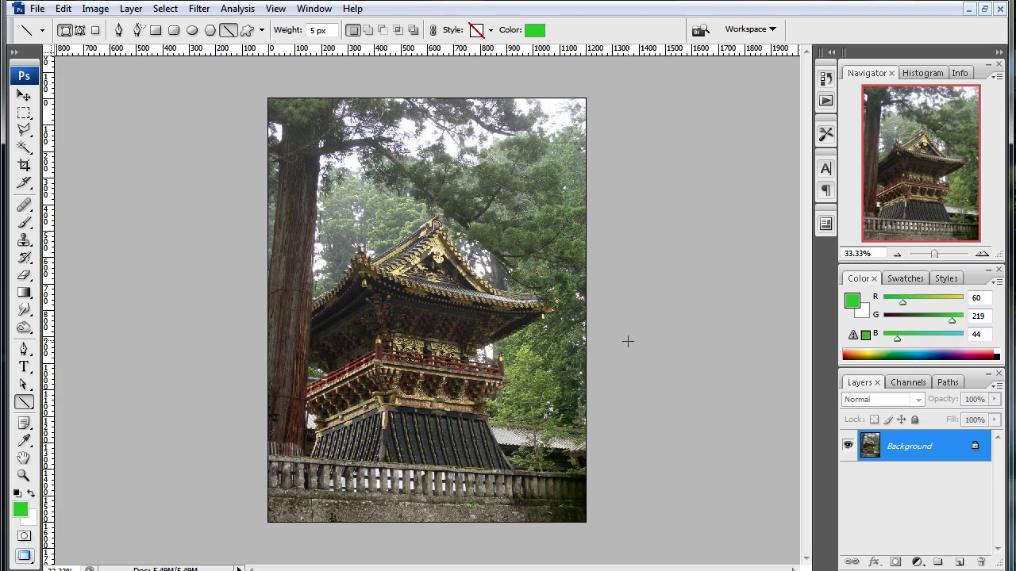
# Step: Draw five parallel green diagonal lines along the pagoda's base, balcony tier and roofs, then select Shape 1
pyautogui.moveTo(738, 266); pyautogui.dragTo(104, 509)
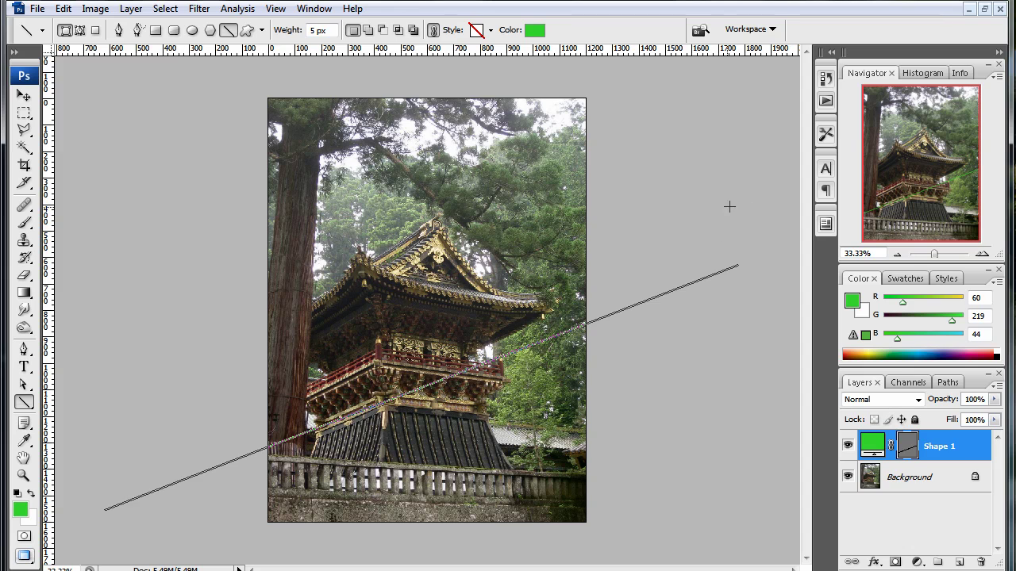
pyautogui.moveTo(725, 209); pyautogui.dragTo(67, 514)
pyautogui.moveTo(698, 141); pyautogui.dragTo(175, 421)
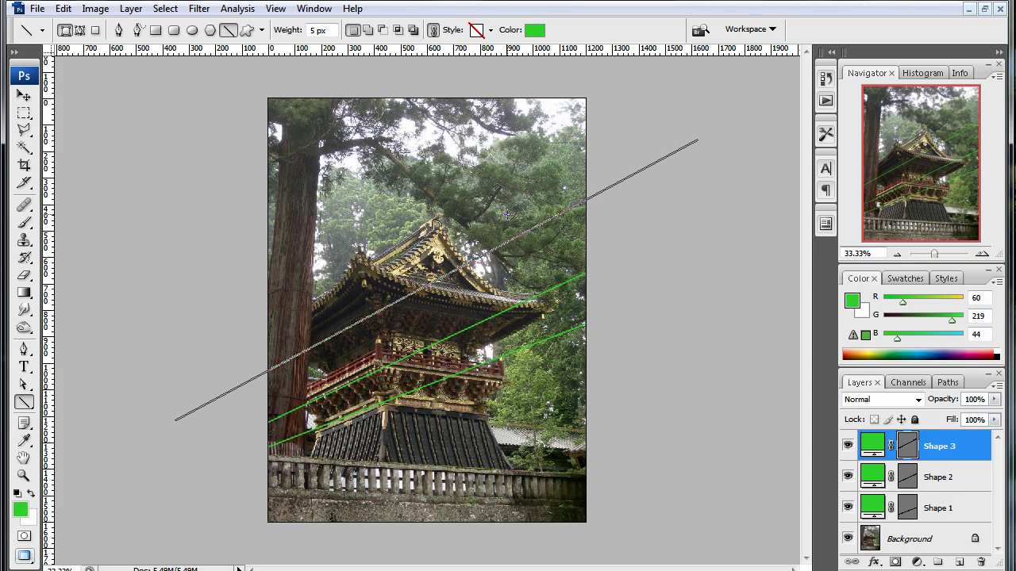
pyautogui.moveTo(647, 107); pyautogui.dragTo(220, 379)
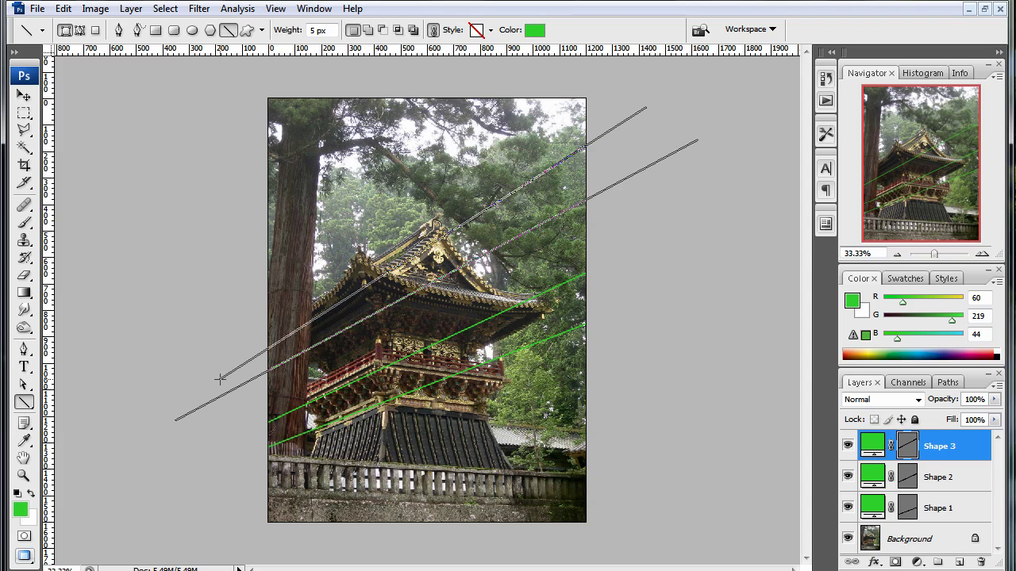
pyautogui.moveTo(219, 379); pyautogui.dragTo(206, 386)
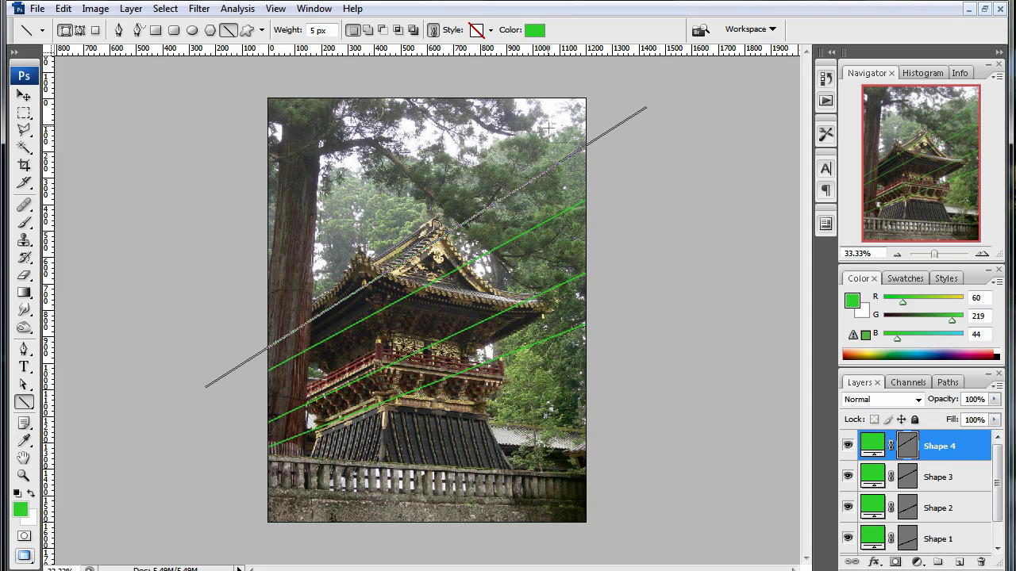
pyautogui.moveTo(642, 77); pyautogui.dragTo(152, 412)
pyautogui.scroll(-2, 979, 496)
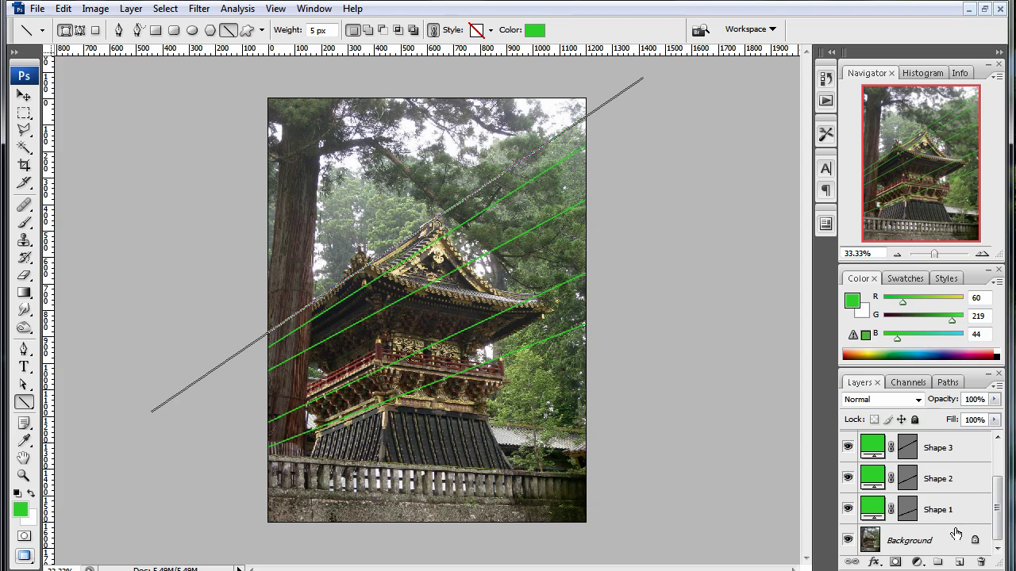
pyautogui.click(956, 512)
pyautogui.scroll(2, 960, 512)
# Step: Duplicate the five green line layers (Shape 1–5) and shift the copies down-left
pyautogui.keyDown('shift'); pyautogui.click(957, 447); pyautogui.keyUp('shift')
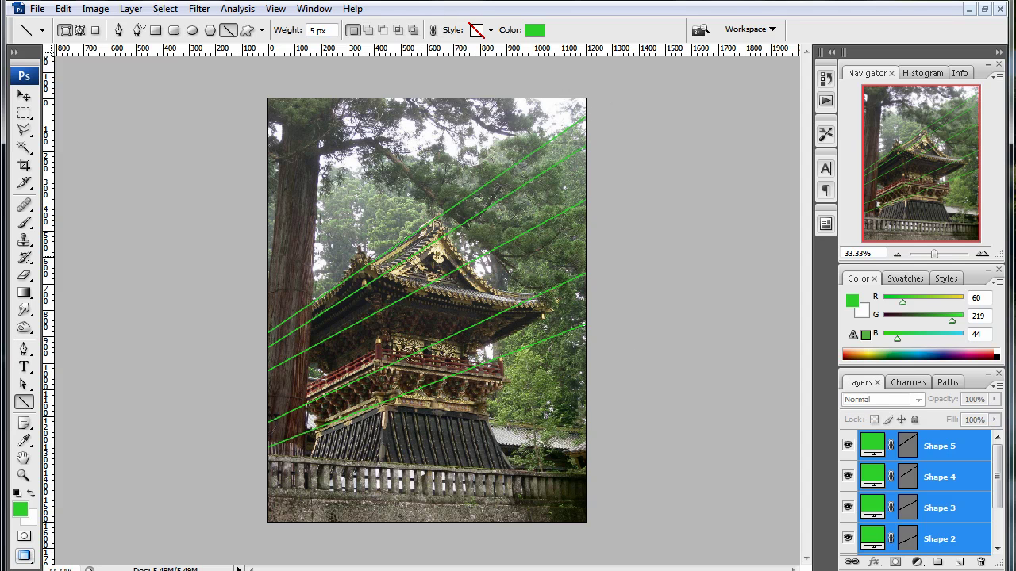
pyautogui.press('v')
pyautogui.moveTo(373, 325); pyautogui.dragTo(446, 422)
pyautogui.hotkey('ctrl', 'j')
# Step: Rotate the copied green lines 14.7° and reposition them across the pagoda, then commit
pyautogui.hotkey('ctrl', 't')
pyautogui.moveTo(141, 251); pyautogui.dragTo(246, 222)
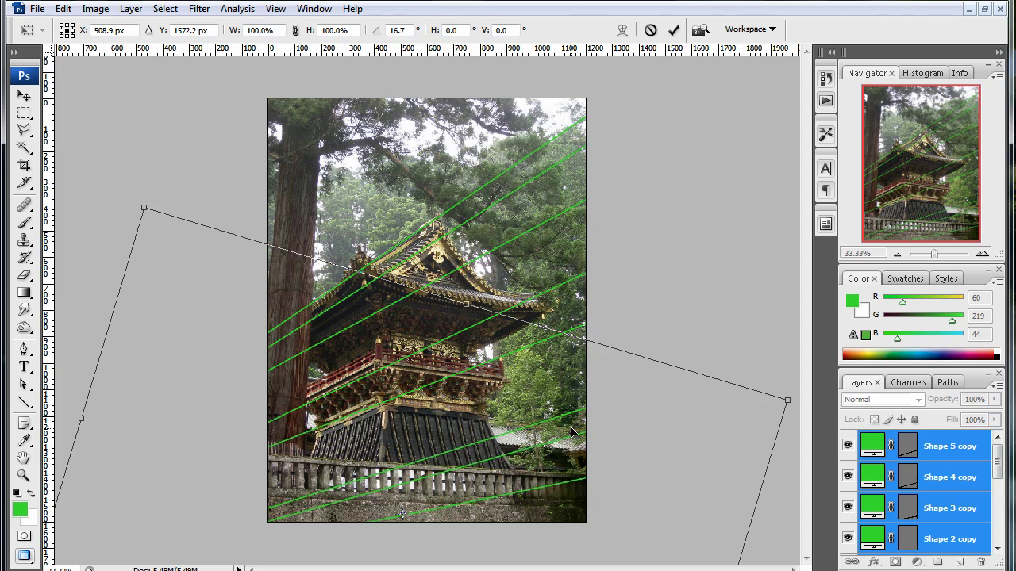
pyautogui.moveTo(571, 408); pyautogui.dragTo(570, 370)
pyautogui.moveTo(706, 281); pyautogui.dragTo(696, 252)
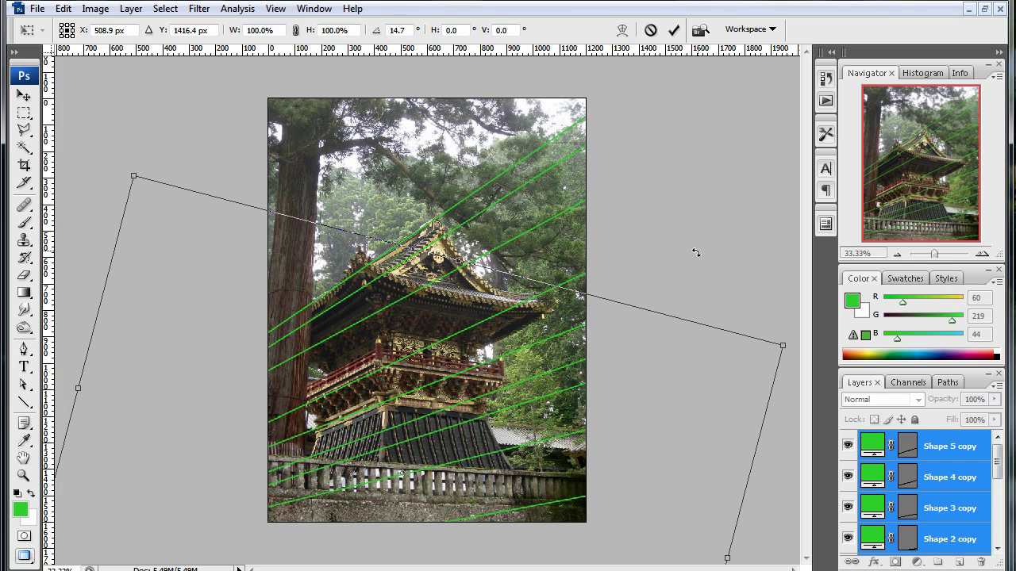
pyautogui.moveTo(642, 382); pyautogui.dragTo(643, 378)
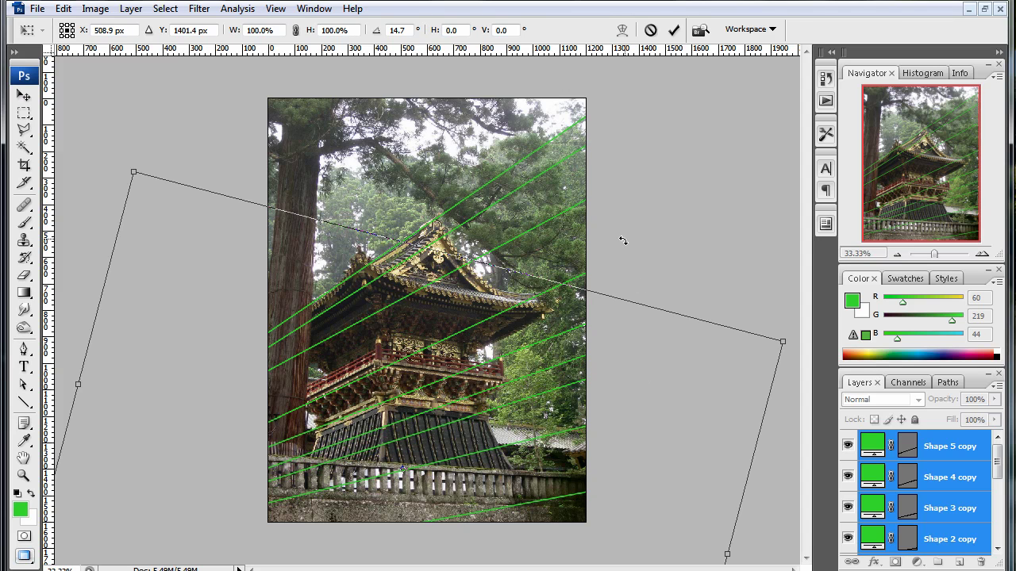
pyautogui.press('Return')
# Step: Select the Shape 1 layer and duplicate it with Ctrl+J
pyautogui.scroll(-4, 944, 477)
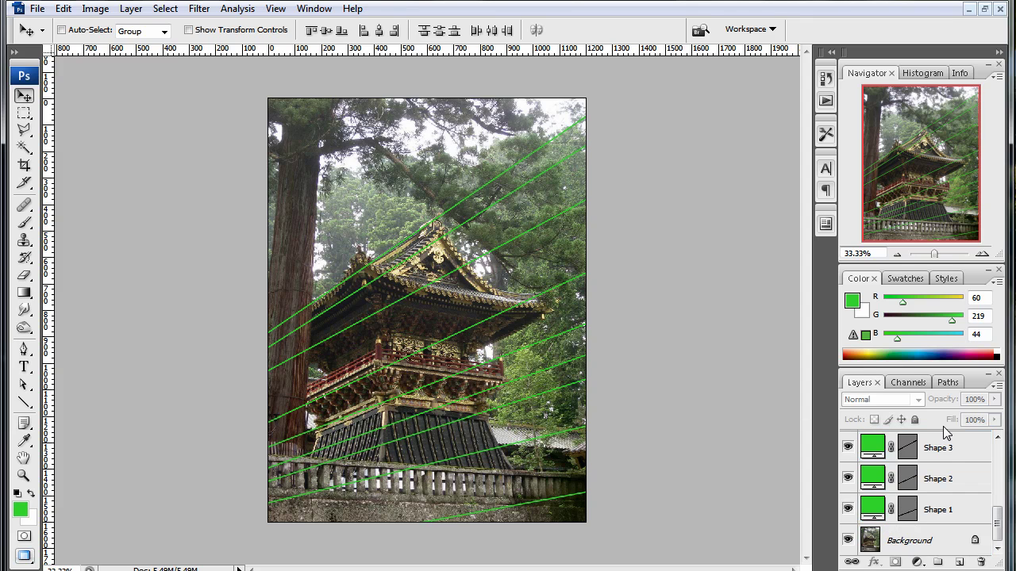
pyautogui.scroll(1, 948, 476)
pyautogui.keyDown('shift'); pyautogui.click(946, 535); pyautogui.keyUp('shift')
pyautogui.hotkey('ctrl', 'j')
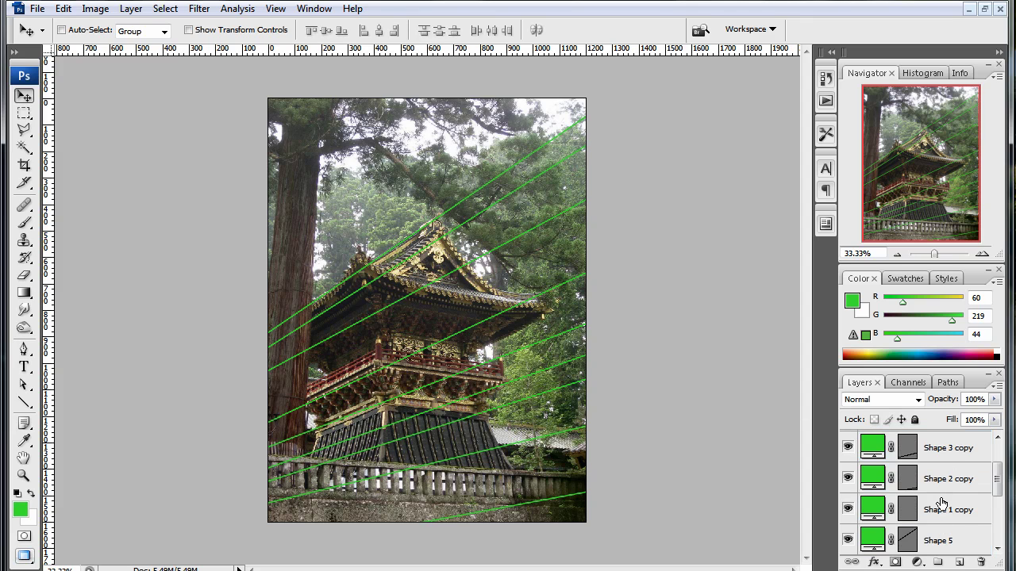
pyautogui.scroll(-5, 942, 502)
pyautogui.scroll(3, 942, 503)
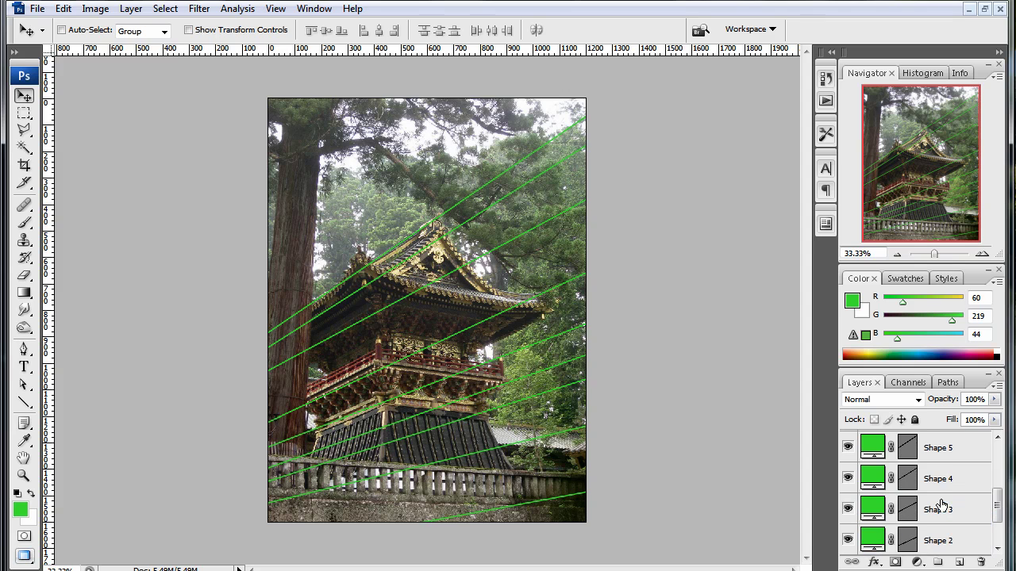
# Step: Duplicate green layers Shape 5–2 toward the top-left and rotate the copies to -12.3°
pyautogui.keyDown('shift'); pyautogui.click(936, 448); pyautogui.keyUp('shift')
pyautogui.moveTo(470, 455); pyautogui.dragTo(394, 263)
pyautogui.hotkey('ctrl', 'j')
pyautogui.hotkey('ctrl', 't')
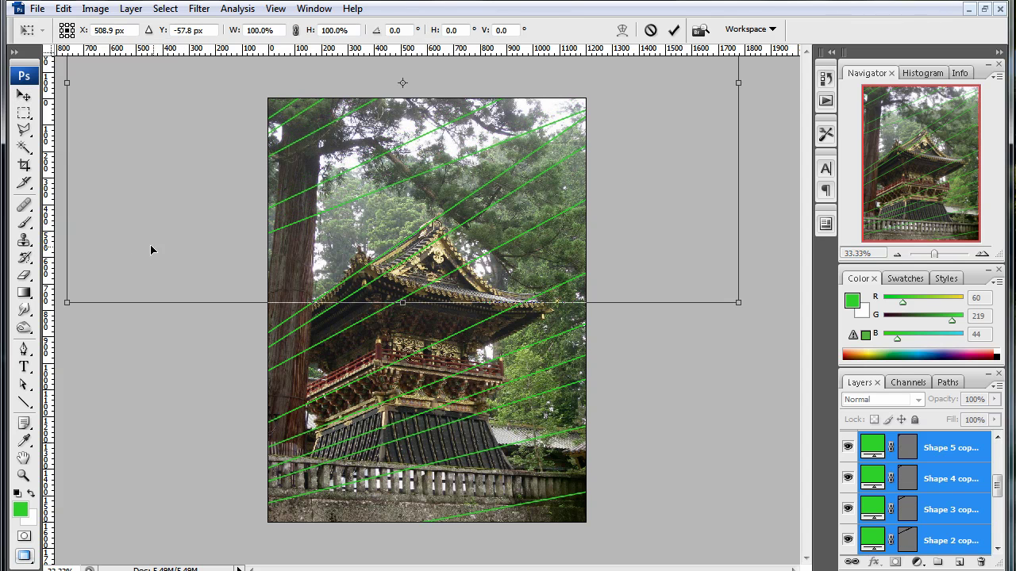
pyautogui.moveTo(122, 342); pyautogui.dragTo(198, 374)
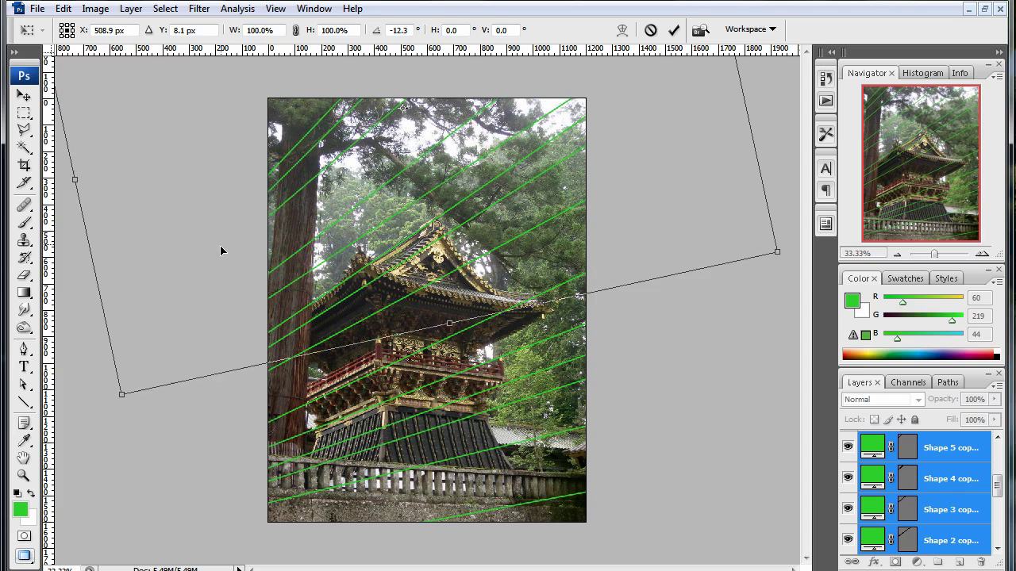
pyautogui.moveTo(221, 256); pyautogui.dragTo(222, 247)
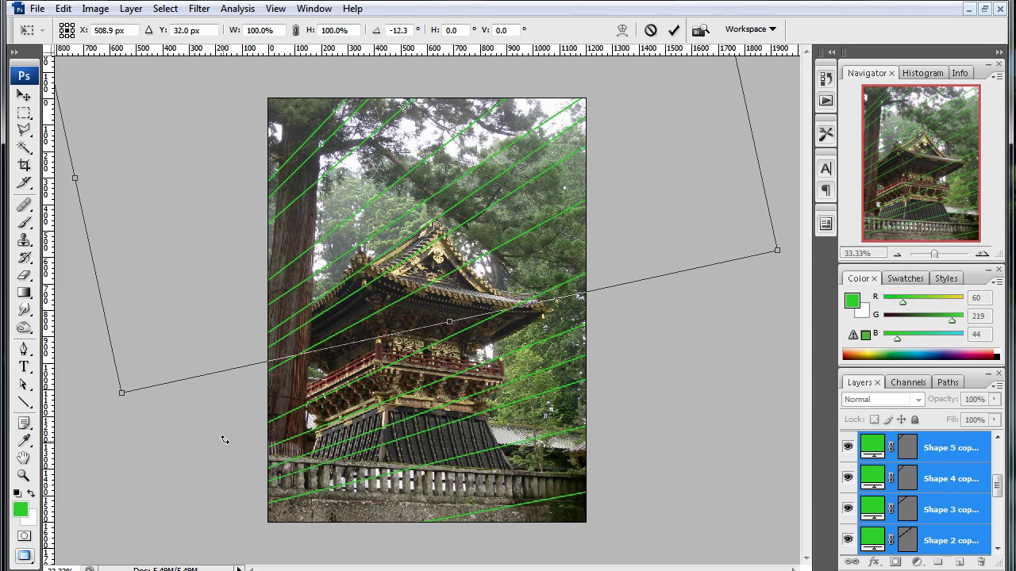
pyautogui.press('Return')
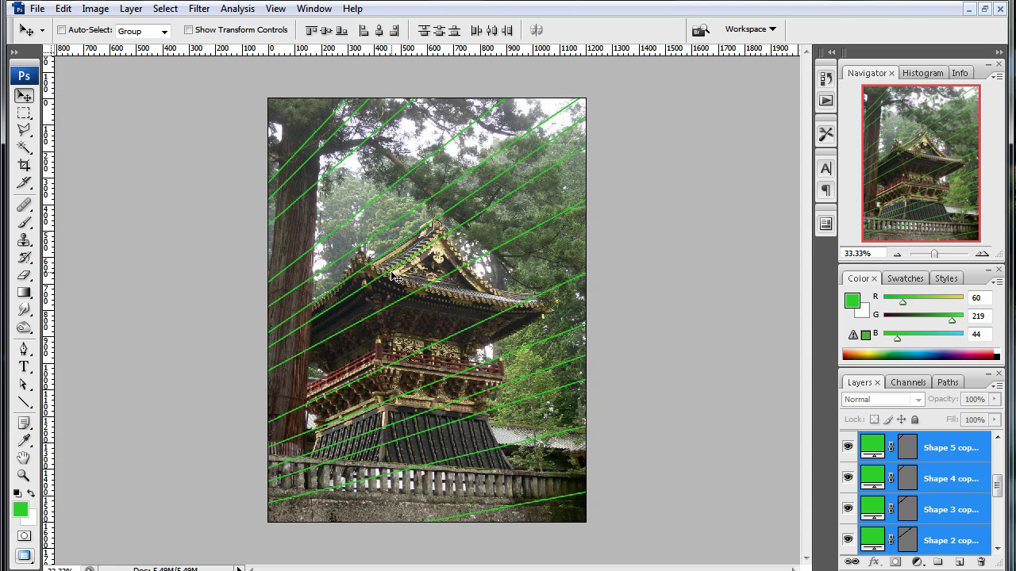
# Step: Reselect the green line layers from Shape 5 copy down through Shape 1
pyautogui.click(956, 486)
pyautogui.click(955, 453)
pyautogui.scroll(-3, 956, 480)
pyautogui.keyDown('shift'); pyautogui.click(949, 513); pyautogui.keyUp('shift')
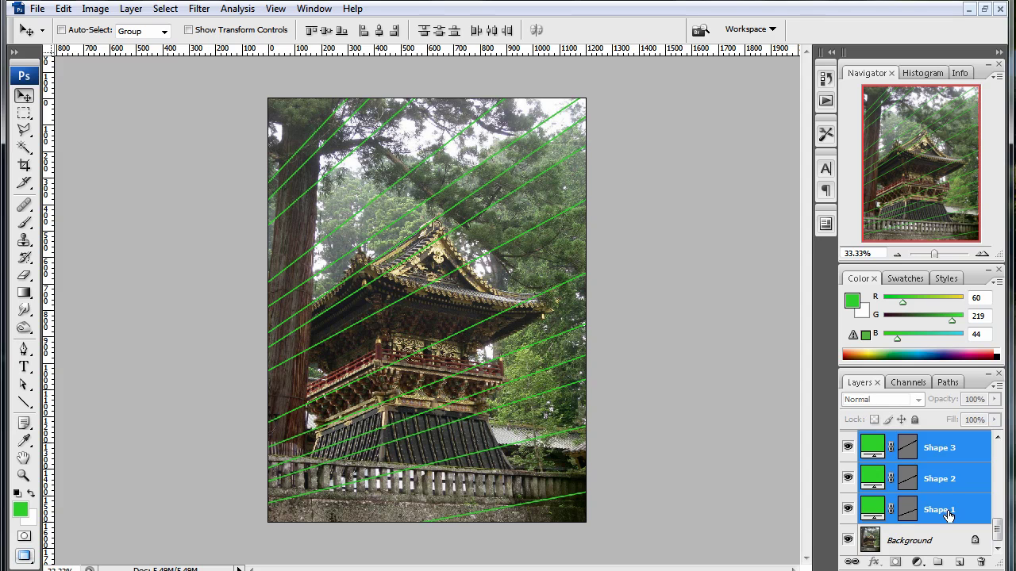
# Step: Merge the green guide layers into one and set the foreground colour to magenta
pyautogui.hotkey('ctrl', 'e')
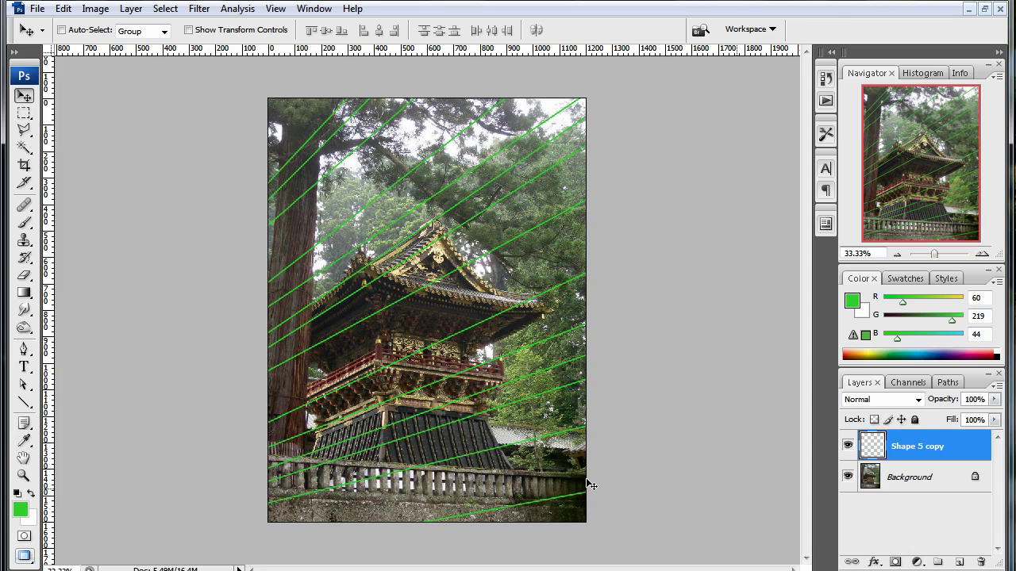
pyautogui.click(20, 509)
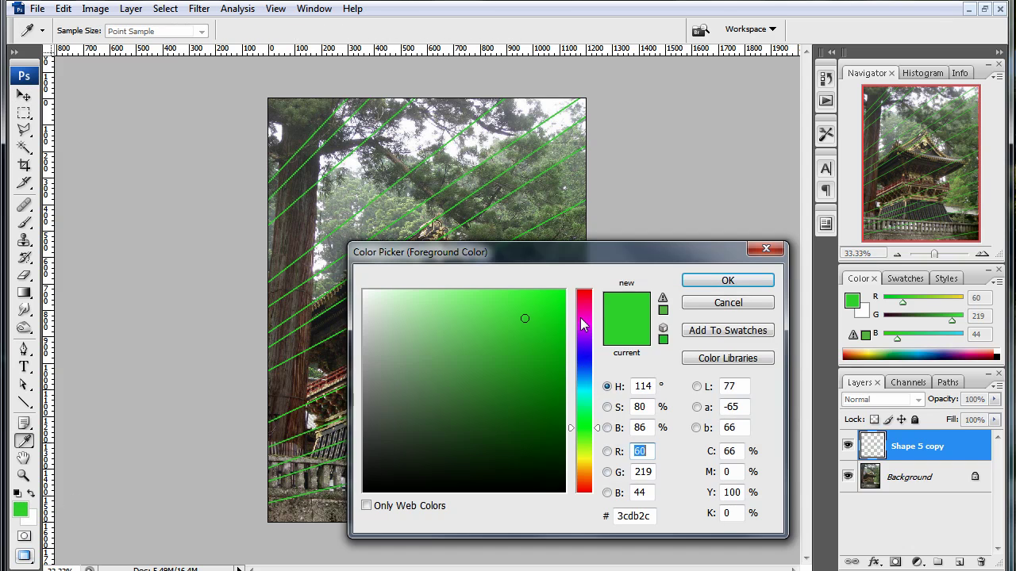
pyautogui.moveTo(581, 316); pyautogui.dragTo(583, 313)
pyautogui.press('Return')
pyautogui.press('v')
# Step: Draw four magenta lines along the roof eaves, balcony, lower base and mid-shrine
pyautogui.click(24, 403)
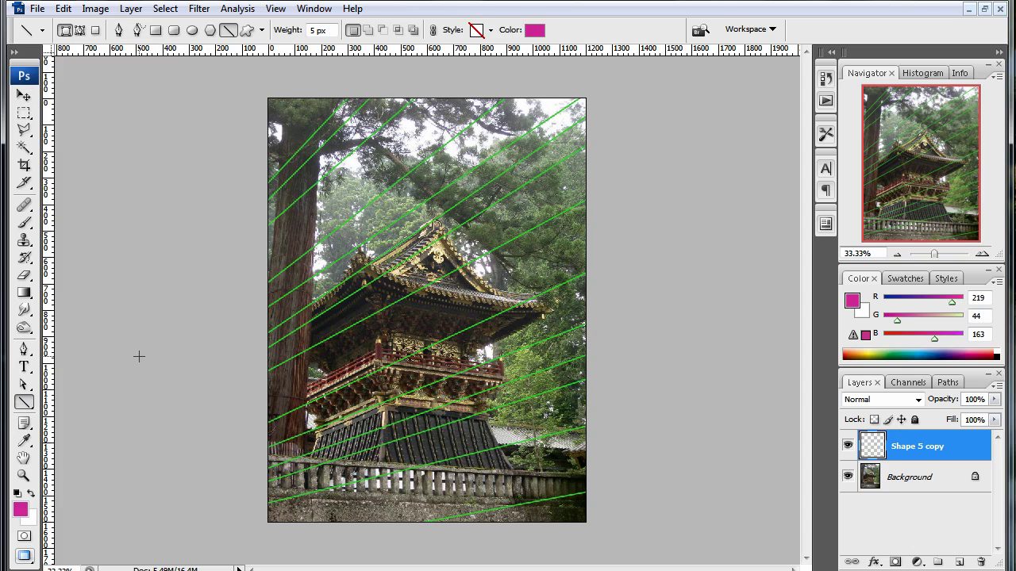
pyautogui.moveTo(138, 356); pyautogui.dragTo(755, 423)
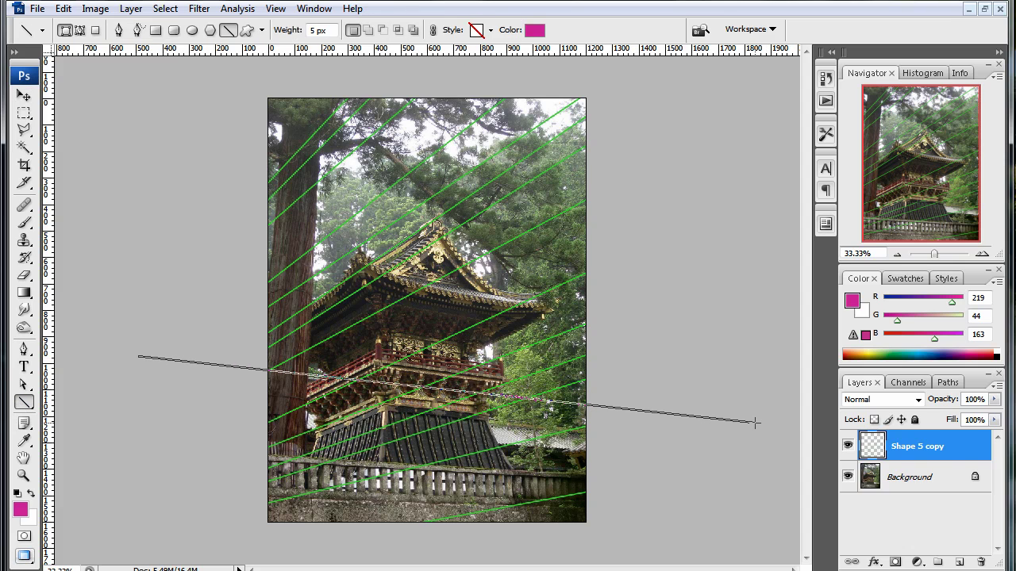
pyautogui.moveTo(150, 293); pyautogui.dragTo(693, 366)
pyautogui.moveTo(150, 437); pyautogui.dragTo(687, 471)
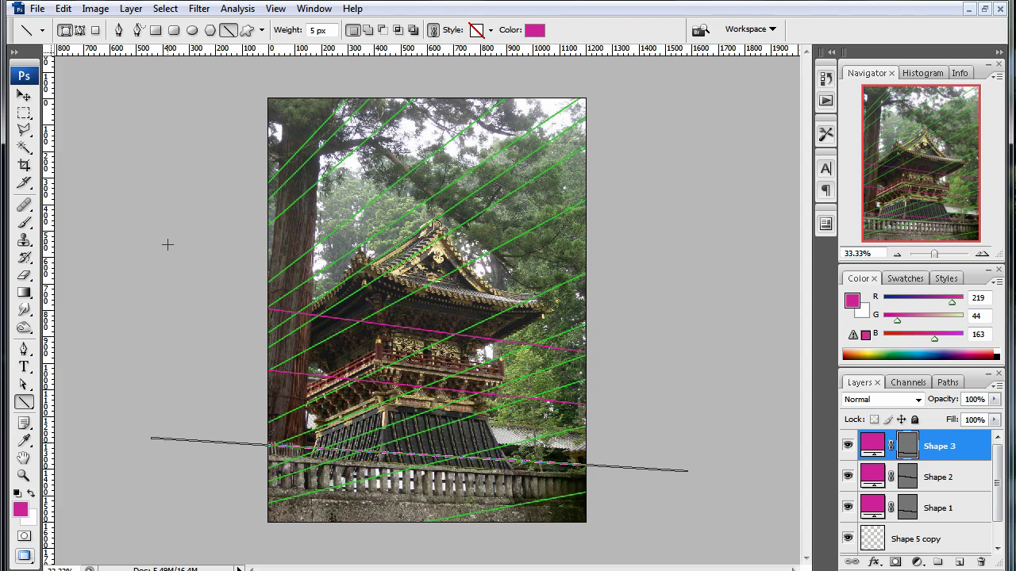
pyautogui.moveTo(150, 349); pyautogui.dragTo(738, 406)
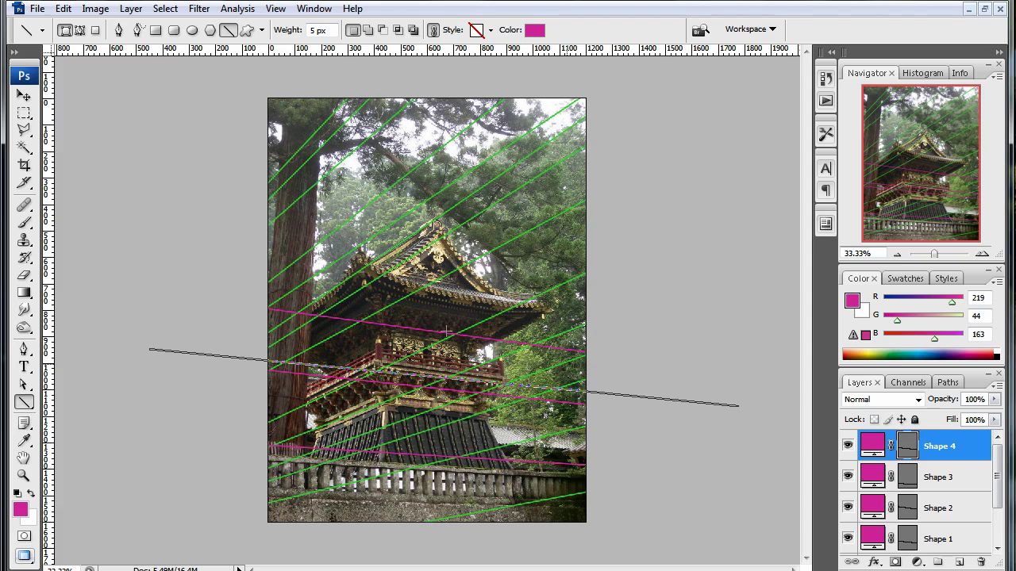
pyautogui.hotkey('ctrl', 'z')
pyautogui.moveTo(195, 330)
pyautogui.mouseDown()
pyautogui.moveTo(732, 379)
pyautogui.moveTo(764, 385)
pyautogui.moveTo(754, 400)
pyautogui.mouseUp()
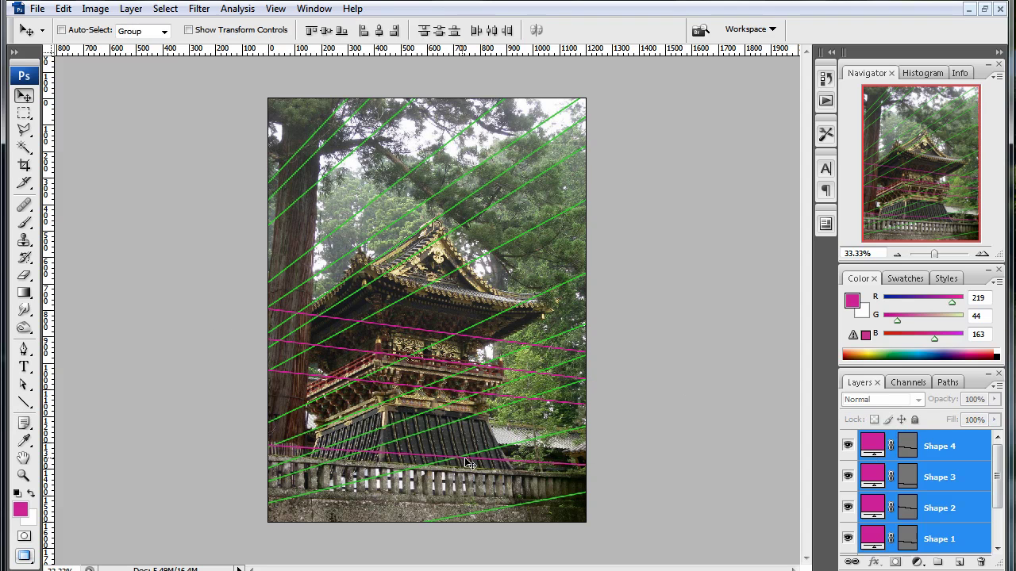
# Step: Duplicate the four magenta lines upward and tilt the copies slightly
pyautogui.press('v')
pyautogui.hotkey('ctrl', 'alt', 'a')
pyautogui.moveTo(493, 496); pyautogui.dragTo(494, 344)
pyautogui.hotkey('ctrl', 't')
pyautogui.moveTo(219, 395); pyautogui.dragTo(220, 374)
pyautogui.moveTo(563, 223); pyautogui.dragTo(565, 236)
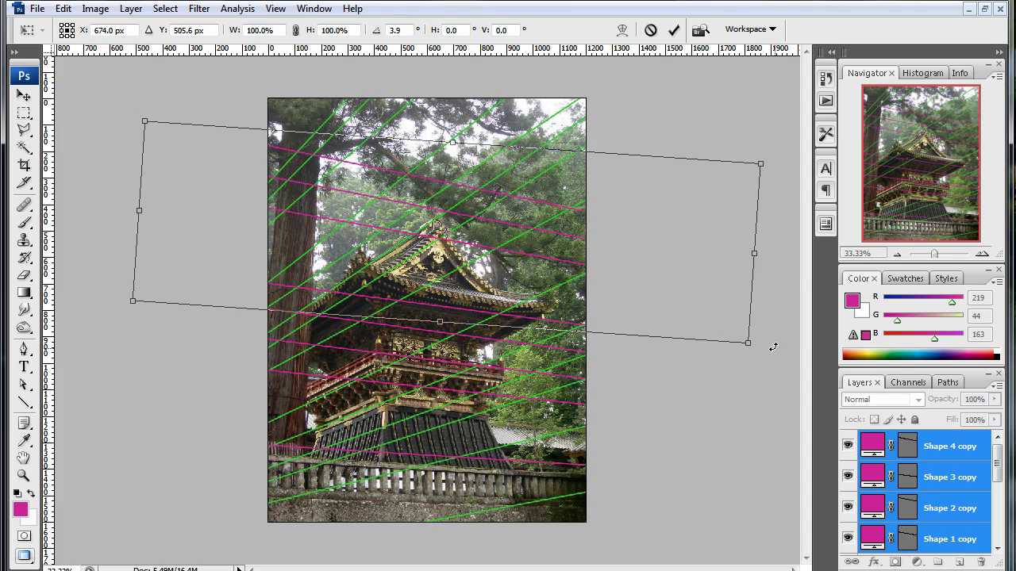
pyautogui.press('Return')
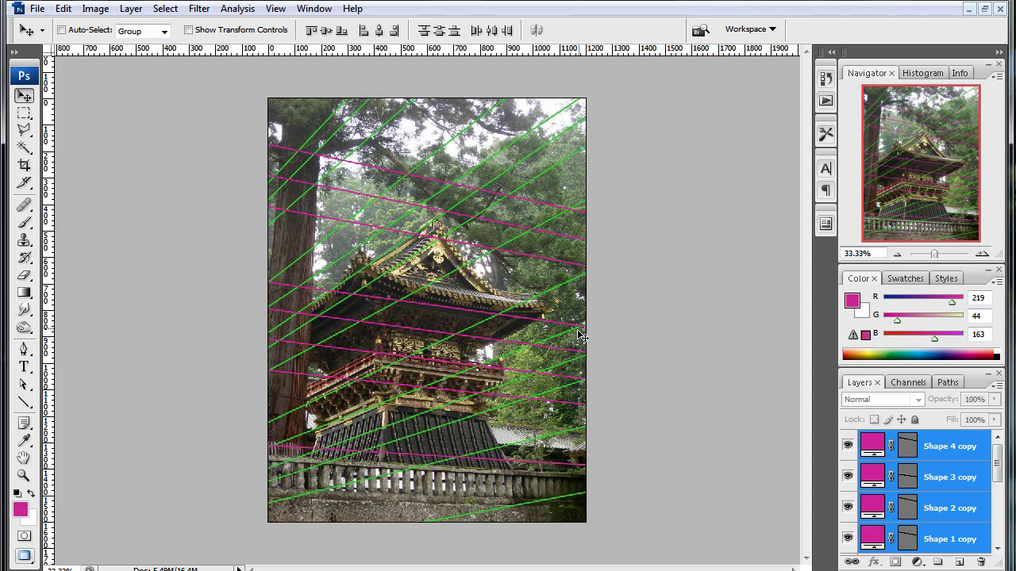
# Step: Move the magenta lines further up the photo and rotate them a bit more
pyautogui.moveTo(524, 421); pyautogui.dragTo(543, 278)
pyautogui.hotkey('ctrl', 't')
pyautogui.moveTo(195, 281); pyautogui.dragTo(196, 245)
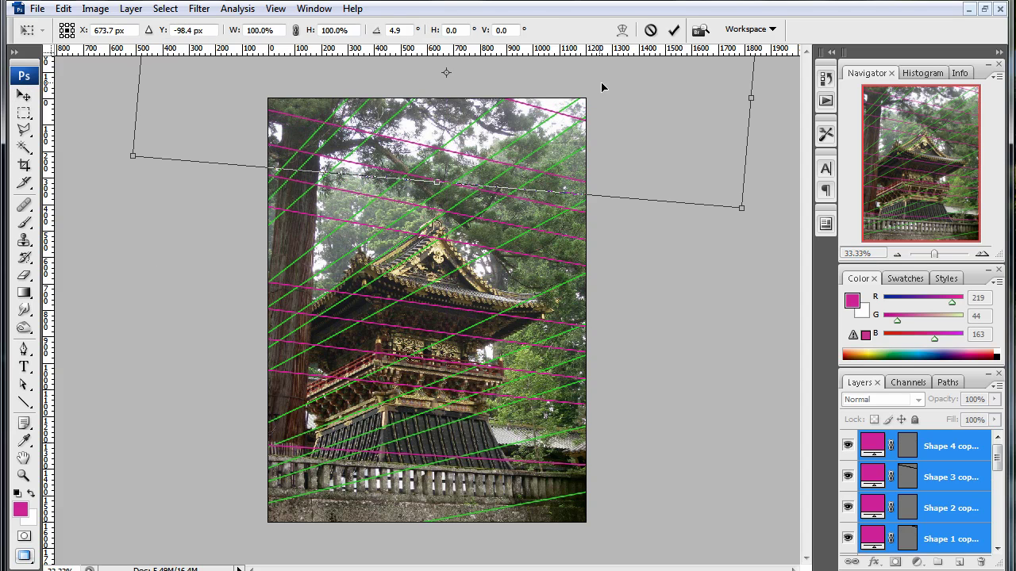
pyautogui.press('Return')
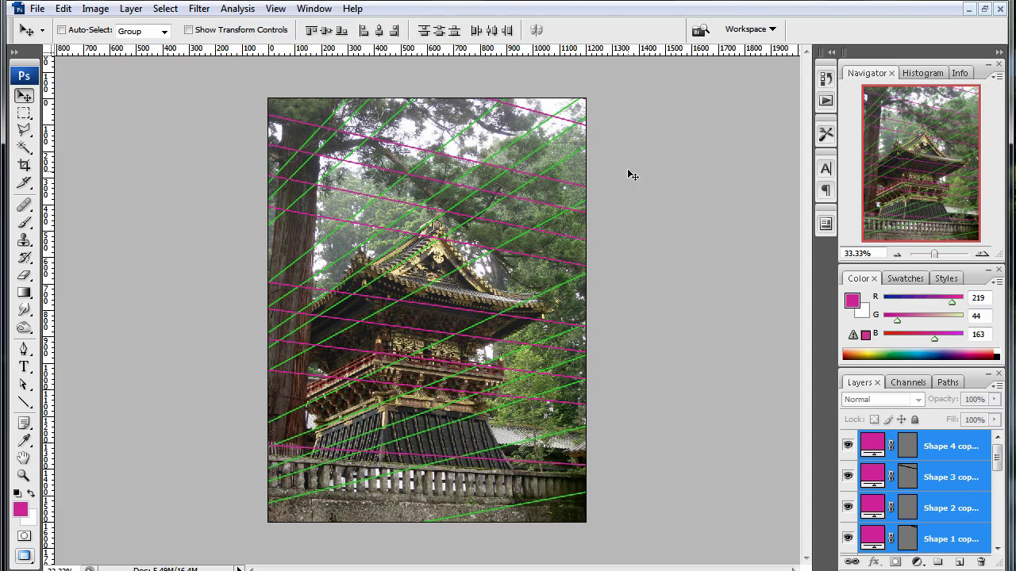
# Step: Select all magenta line layers from Shape 4 copy down and merge them into one
pyautogui.click(941, 448)
pyautogui.scroll(-5, 941, 469)
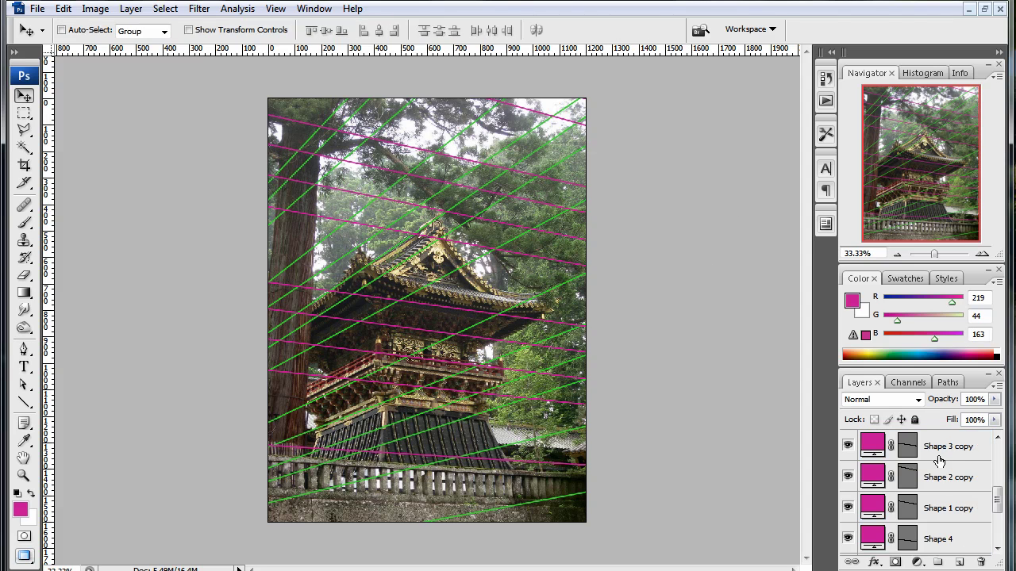
pyautogui.keyDown('shift'); pyautogui.click(939, 481); pyautogui.keyUp('shift')
pyautogui.hotkey('ctrl', 'e')
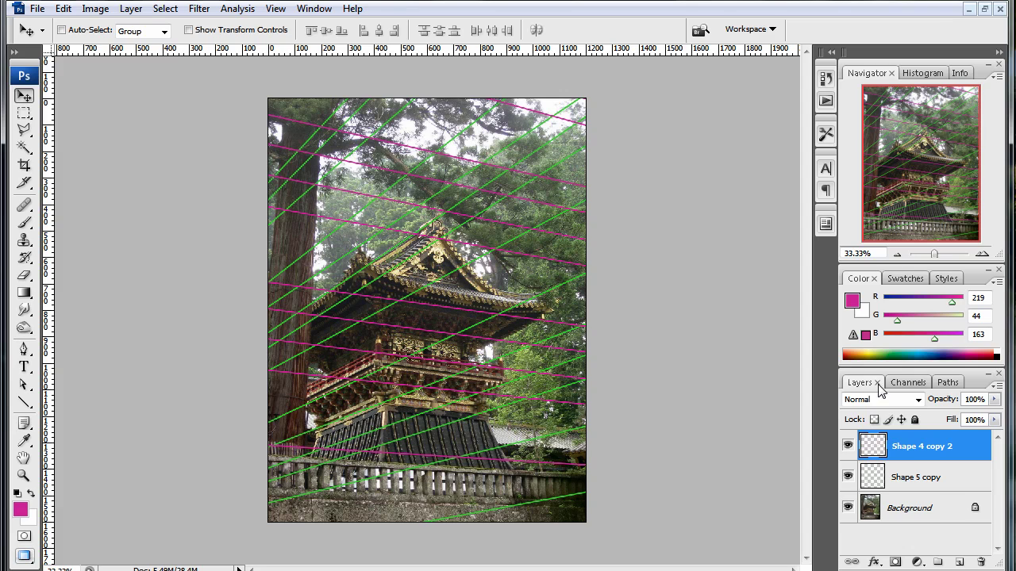
# Step: Create a new layer group named 'perspective'
pyautogui.click(937, 561)
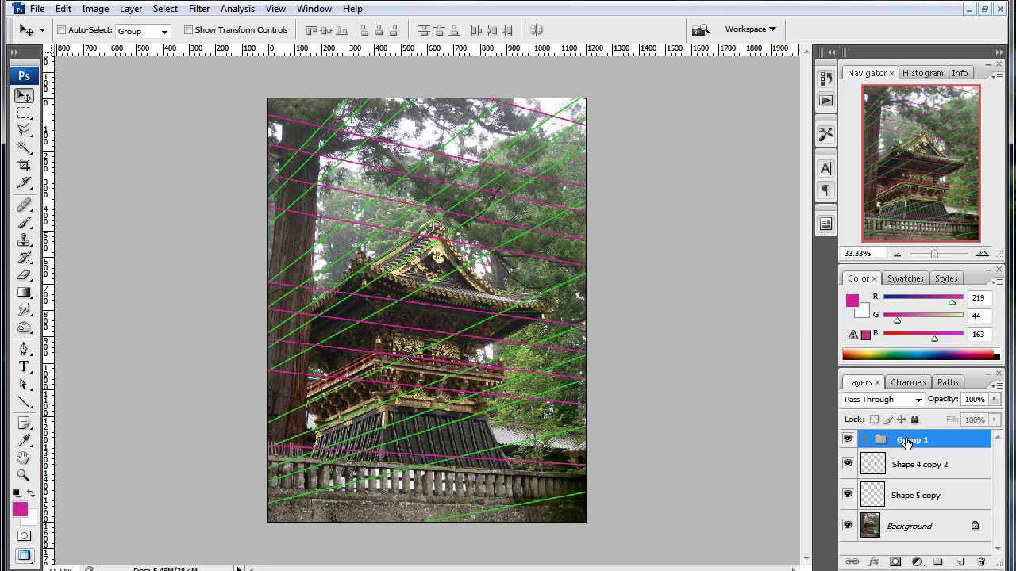
pyautogui.doubleClick(913, 440)
pyautogui.write('perspective')
# Step: Move the merged magenta and green line layers into the group and set its opacity to 34%
pyautogui.click(934, 464)
pyautogui.keyDown('shift'); pyautogui.click(935, 488); pyautogui.keyUp('shift')
pyautogui.moveTo(935, 476); pyautogui.dragTo(940, 439)
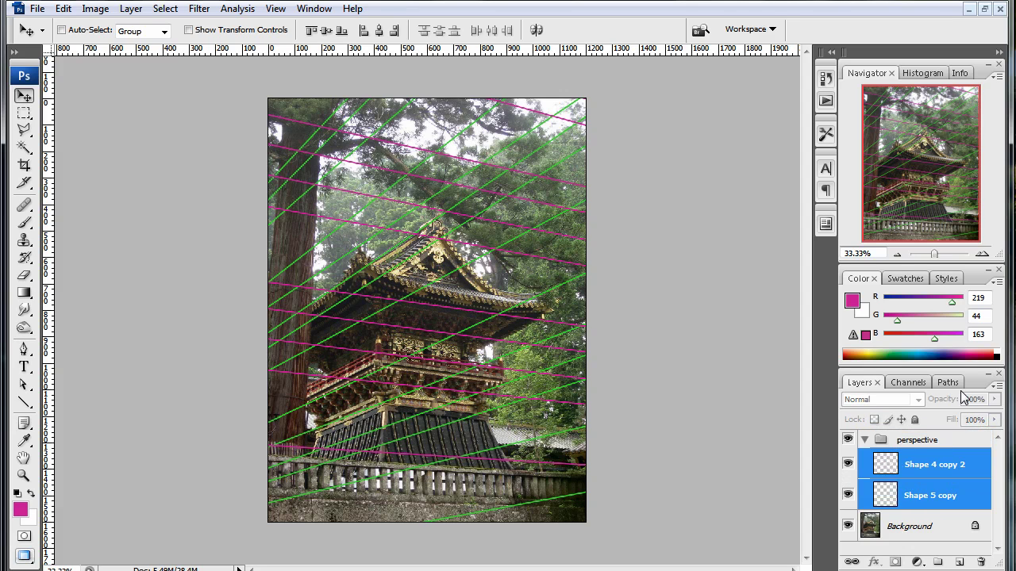
pyautogui.click(920, 440)
pyautogui.moveTo(942, 400); pyautogui.dragTo(900, 401)
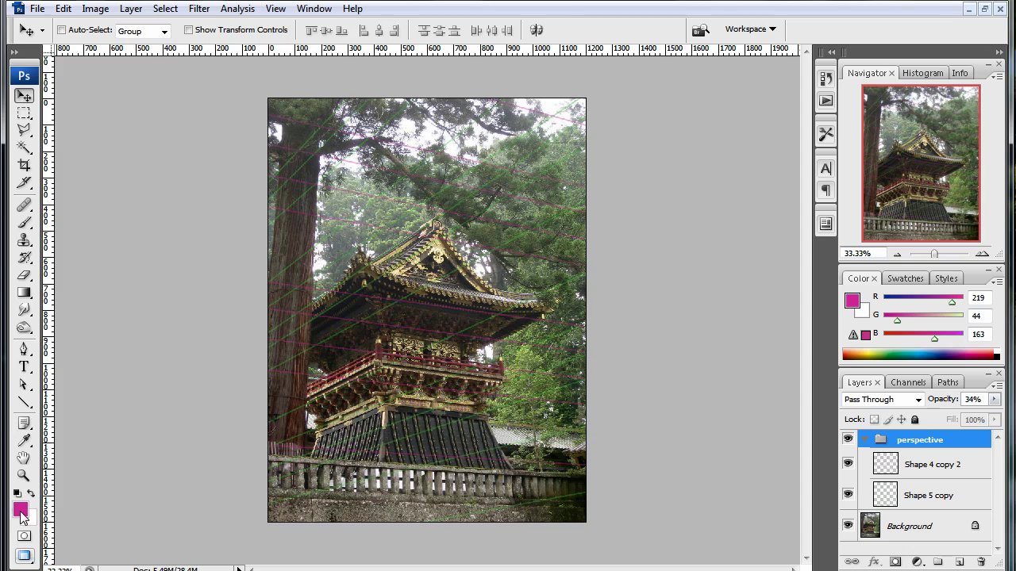
pyautogui.click(23, 512)
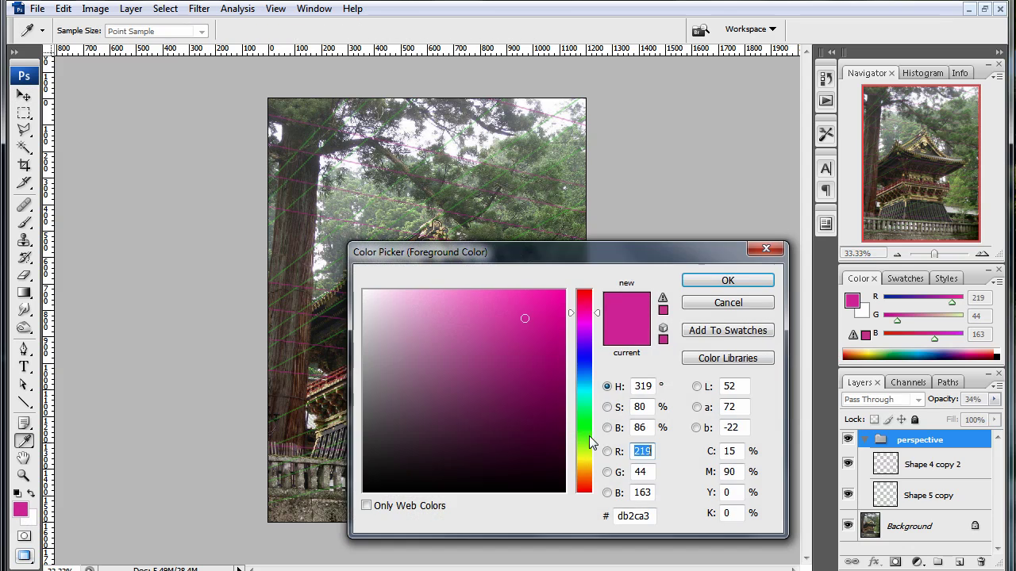
pyautogui.click(728, 280)
pyautogui.press('v')
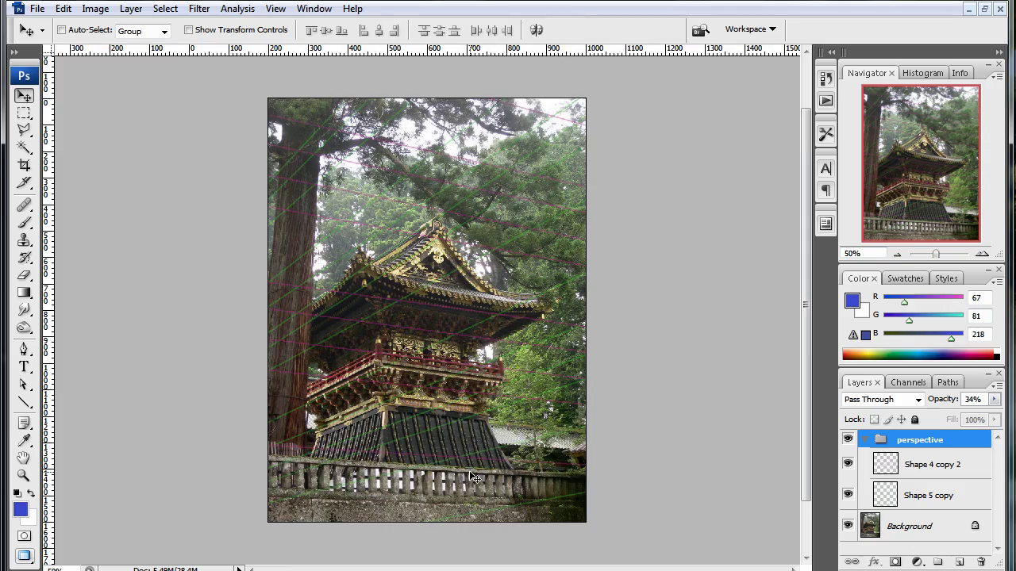
pyautogui.hotkey('ctrl', '+')
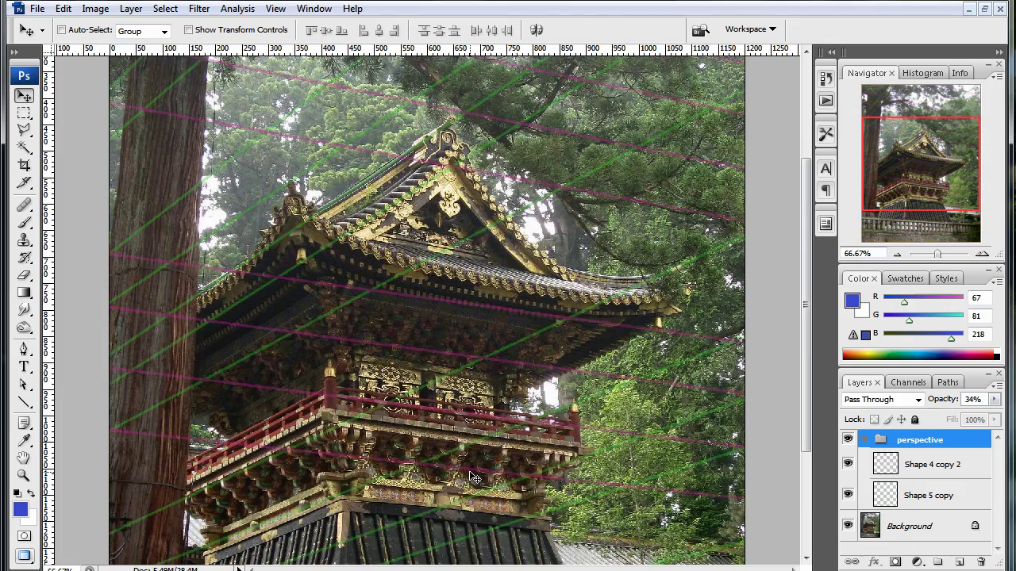
pyautogui.hotkey('ctrl', '+')
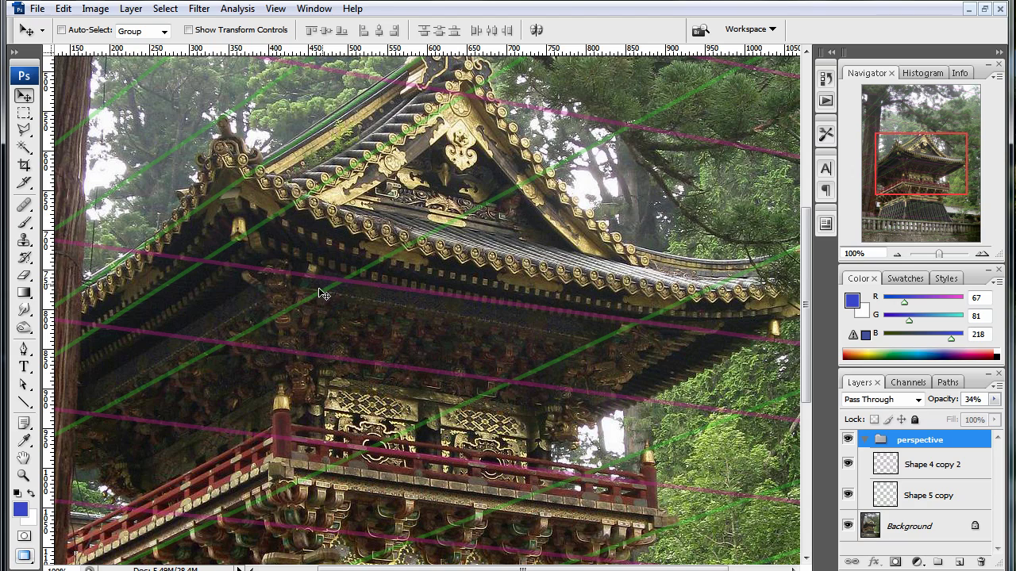
pyautogui.moveTo(441, 460); pyautogui.dragTo(493, 203)
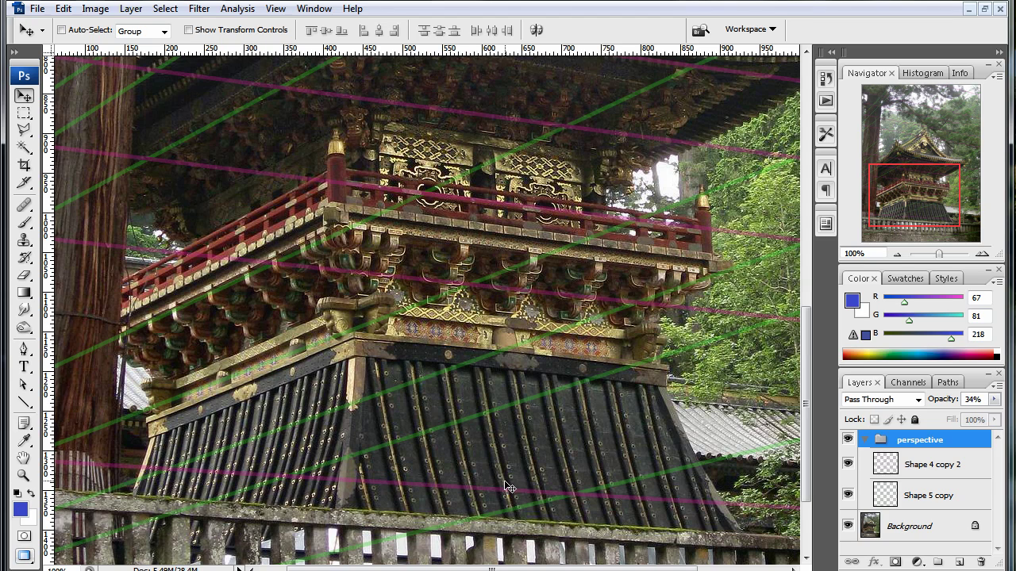
pyautogui.moveTo(508, 283); pyautogui.dragTo(411, 387)
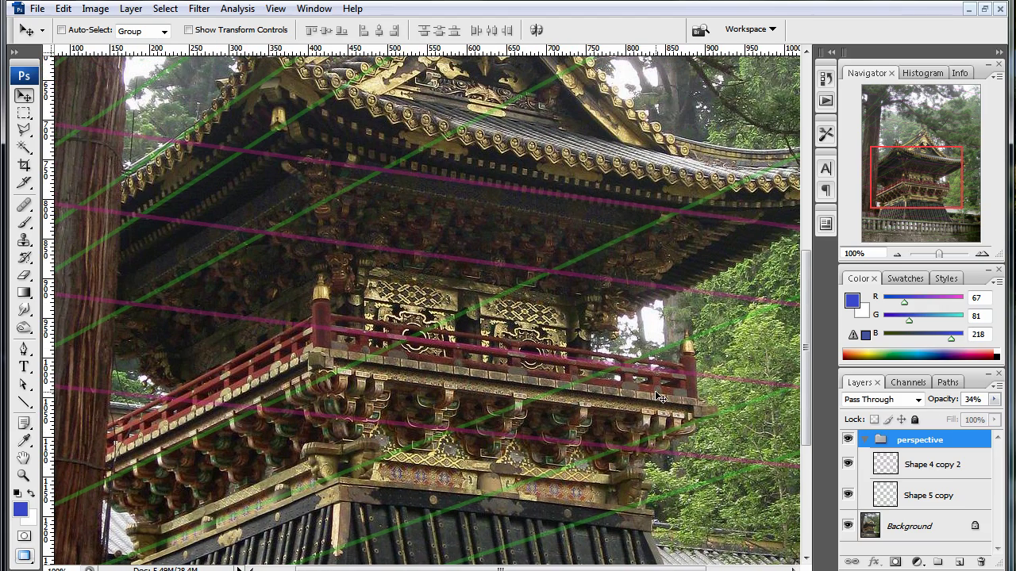
pyautogui.moveTo(571, 470); pyautogui.dragTo(508, 185)
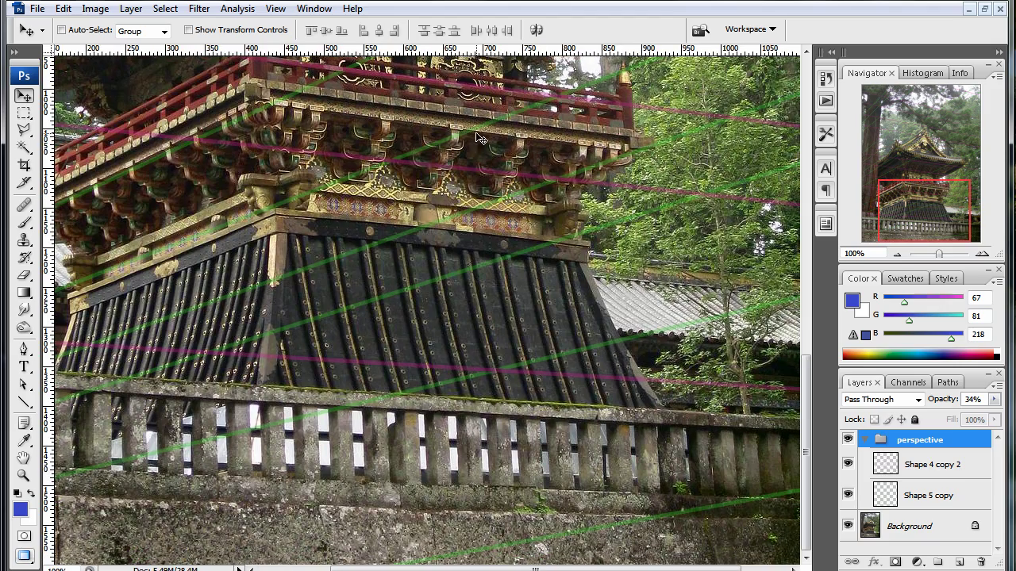
pyautogui.moveTo(480, 136); pyautogui.dragTo(488, 472)
pyautogui.moveTo(464, 270); pyautogui.dragTo(470, 132)
pyautogui.moveTo(435, 445); pyautogui.dragTo(433, 343)
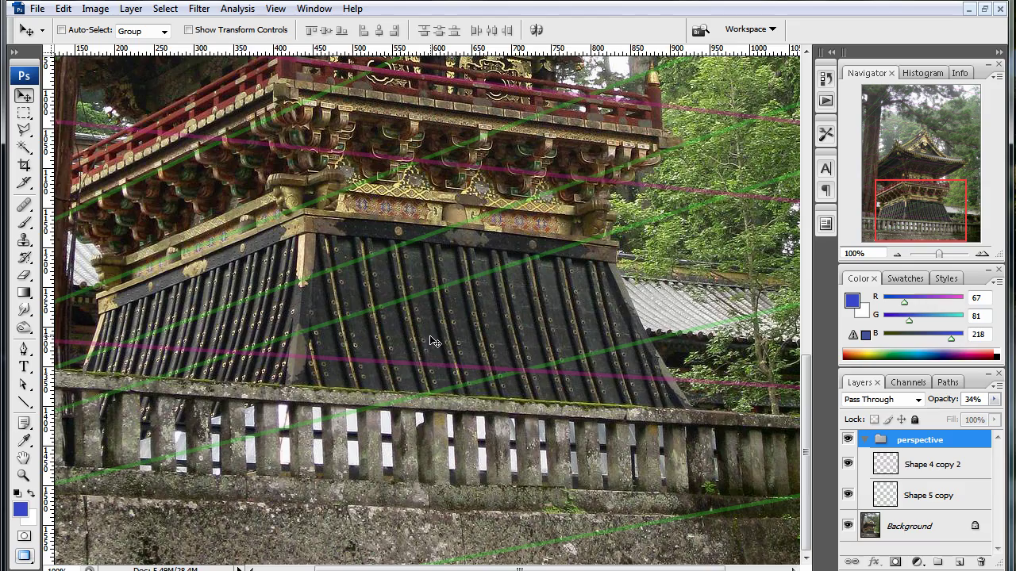
pyautogui.hotkey('ctrl', '-')
pyautogui.hotkey('ctrl', '-')
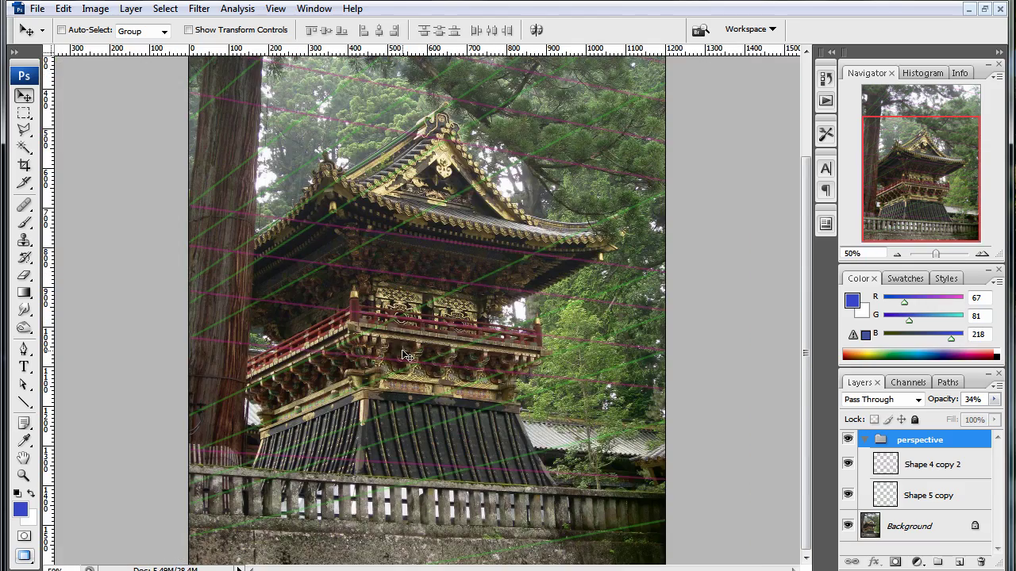
pyautogui.hotkey('ctrl', '-')
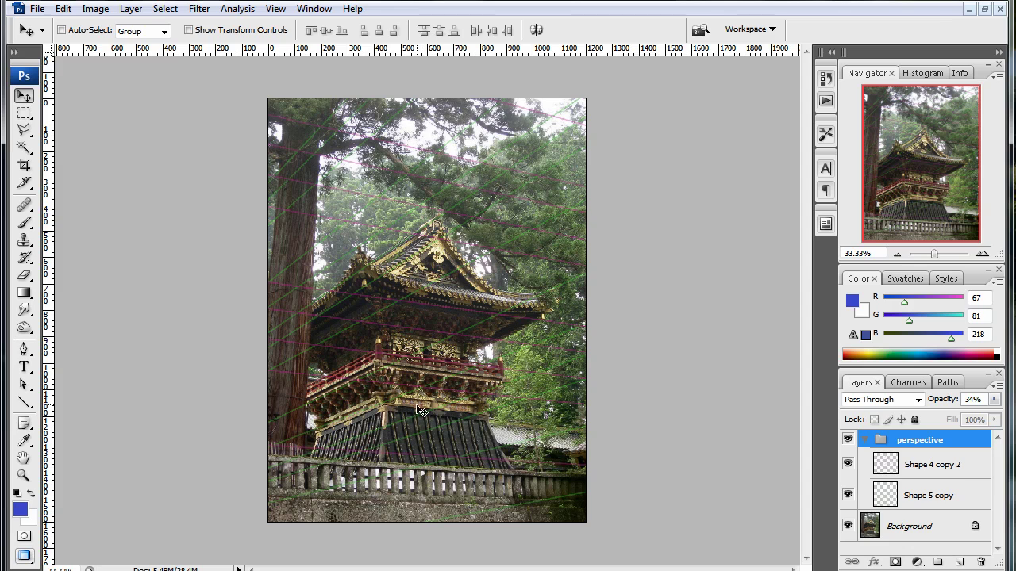
# Step: Draw three vertical blue lines down the shrine's middle, side by side
pyautogui.click(24, 402)
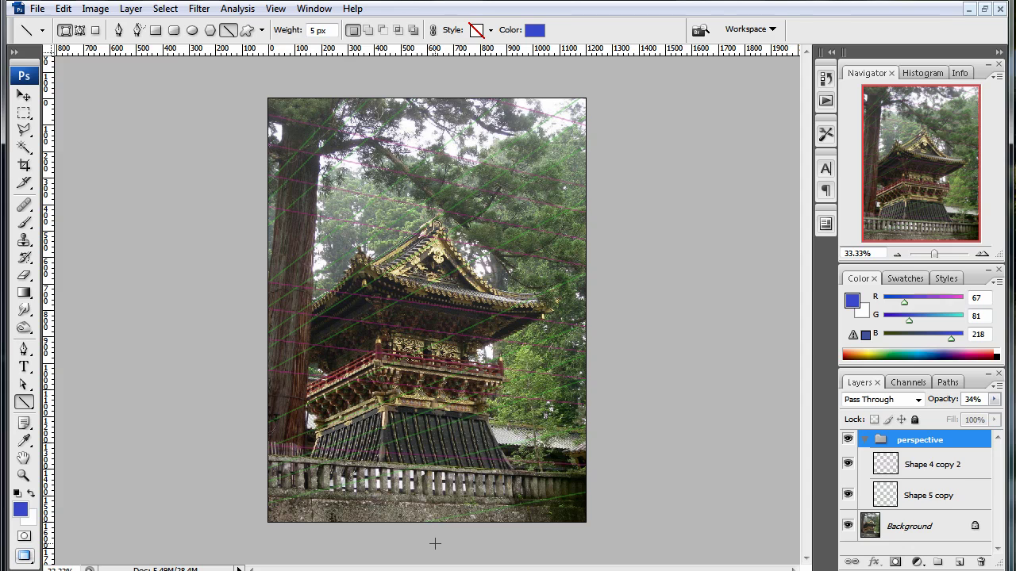
pyautogui.moveTo(436, 551); pyautogui.dragTo(439, 74)
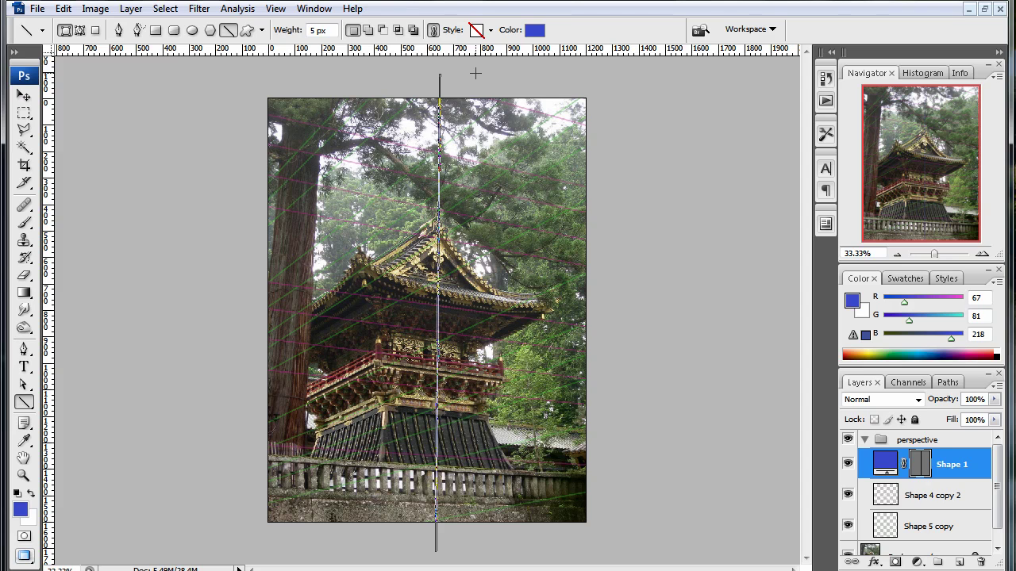
pyautogui.moveTo(466, 73); pyautogui.dragTo(456, 558)
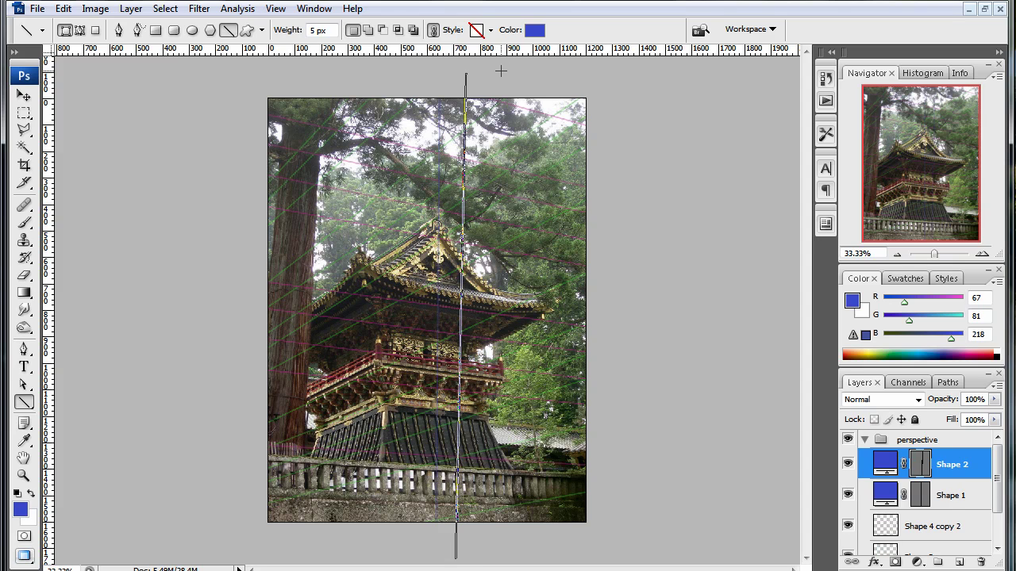
pyautogui.moveTo(501, 71); pyautogui.dragTo(496, 562)
# Step: Zoom in and pan over the railing and roof to check the blue lines, then zoom out
pyautogui.hotkey('ctrl', '+')
pyautogui.hotkey('ctrl', '+')
pyautogui.hotkey('ctrl', '+')
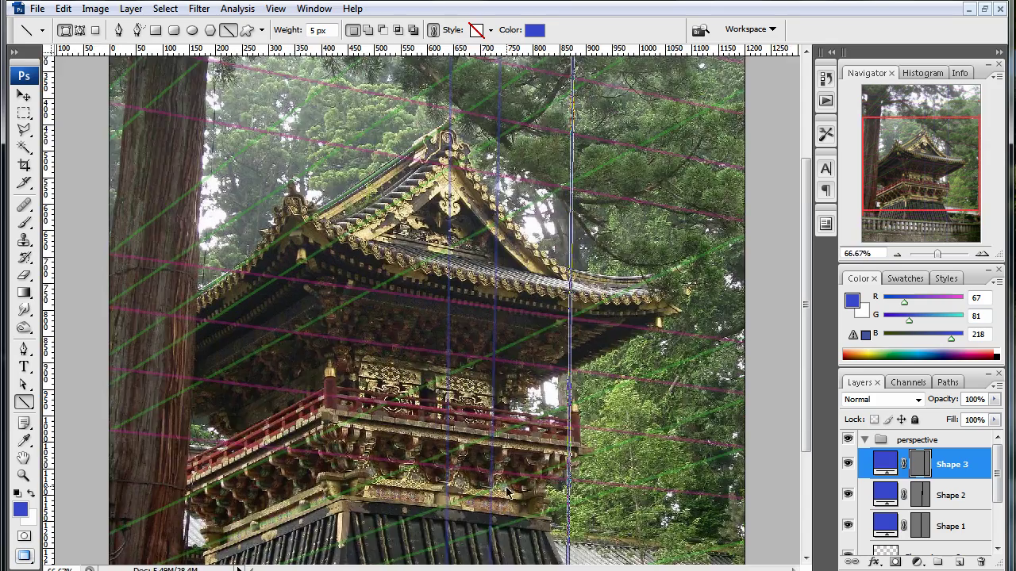
pyautogui.hotkey('ctrl', '+')
pyautogui.moveTo(464, 480); pyautogui.dragTo(460, 171)
pyautogui.moveTo(499, 474); pyautogui.dragTo(476, 199)
pyautogui.moveTo(472, 392); pyautogui.dragTo(469, 186)
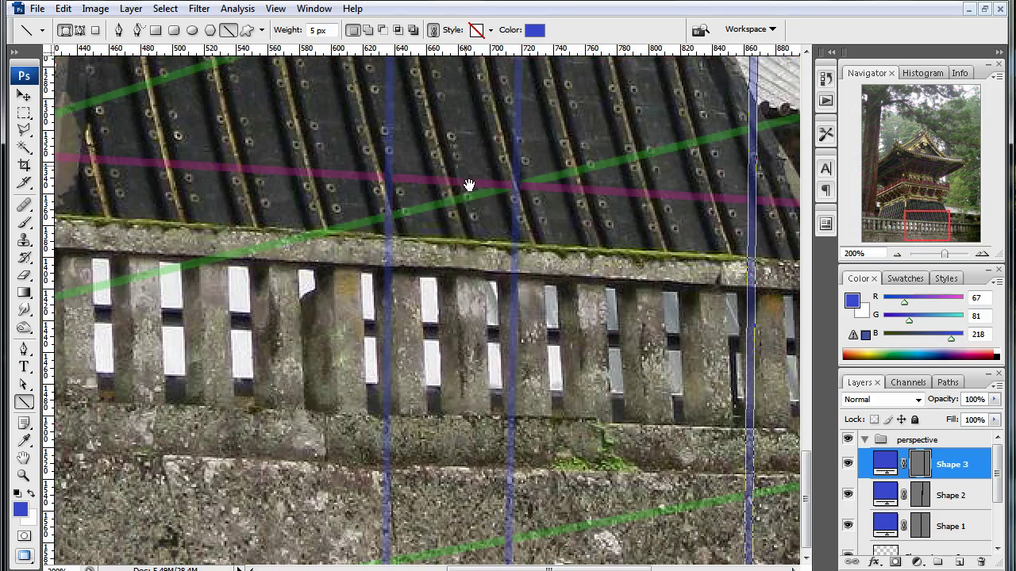
pyautogui.hotkey('ctrl', '-')
pyautogui.hotkey('ctrl', '-')
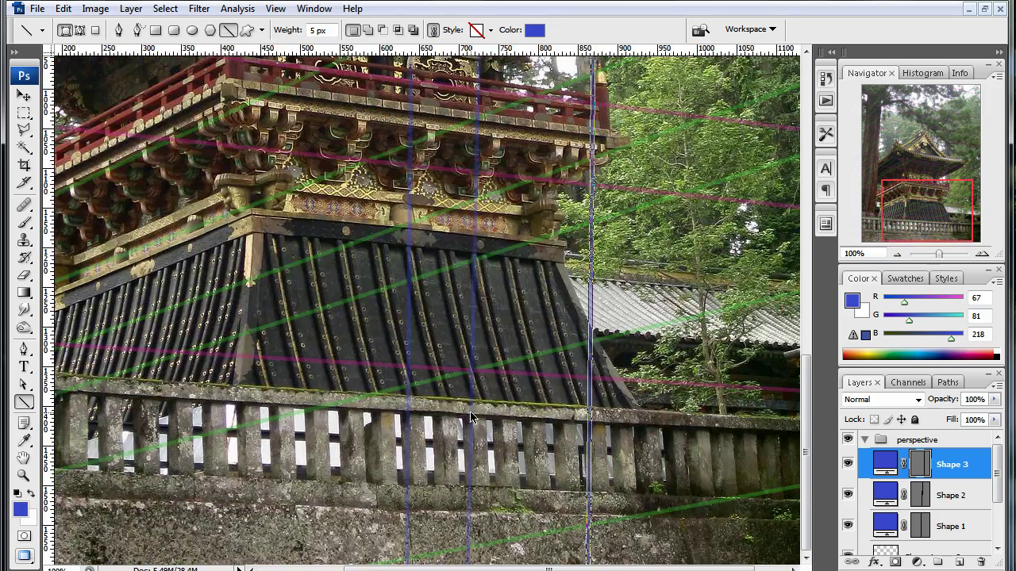
pyautogui.hotkey('ctrl', '-')
pyautogui.hotkey('ctrl', '-')
# Step: Tilt the Shape 2 blue line by nudging its bottom anchor with Direct Selection
pyautogui.click(929, 494)
pyautogui.press('a')
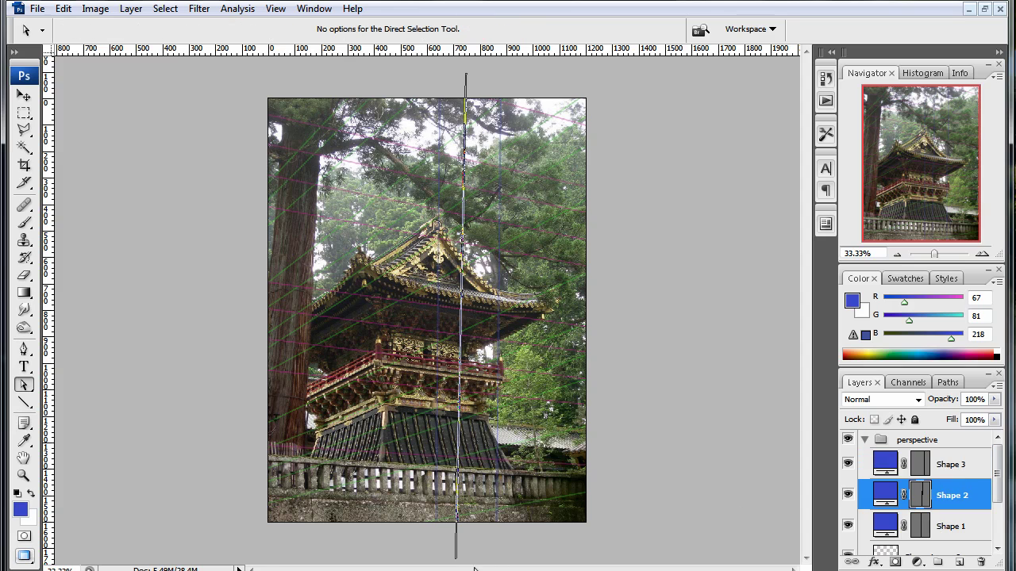
pyautogui.click(455, 559)
pyautogui.moveTo(456, 560); pyautogui.dragTo(460, 561)
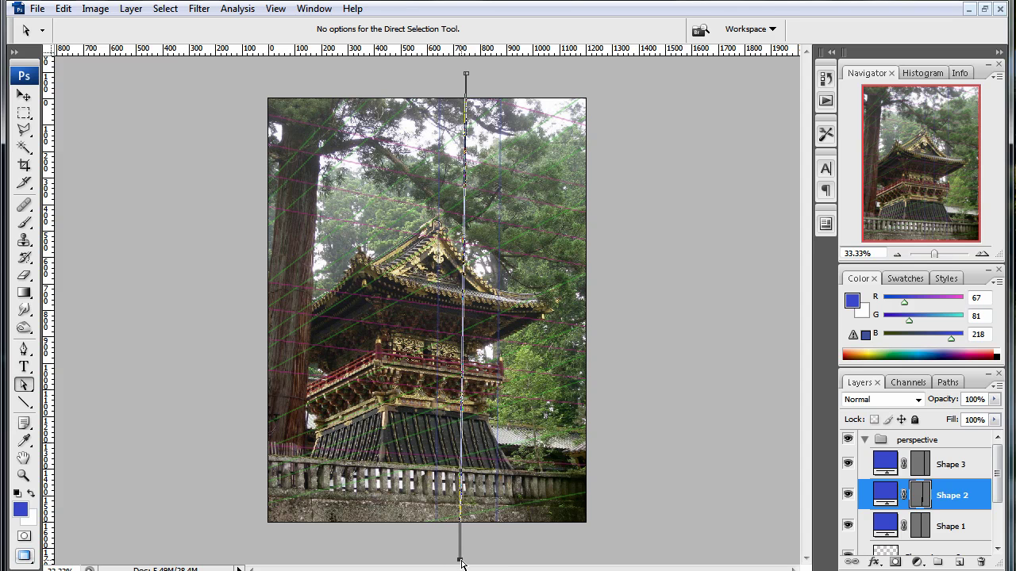
pyautogui.moveTo(461, 560)
pyautogui.mouseDown()
pyautogui.moveTo(474, 558)
pyautogui.moveTo(333, 546)
pyautogui.moveTo(470, 565)
pyautogui.moveTo(583, 559)
pyautogui.moveTo(460, 565)
pyautogui.mouseUp()
# Step: Select blue line layers Shape 1 through Shape 3 together
pyautogui.click(967, 541)
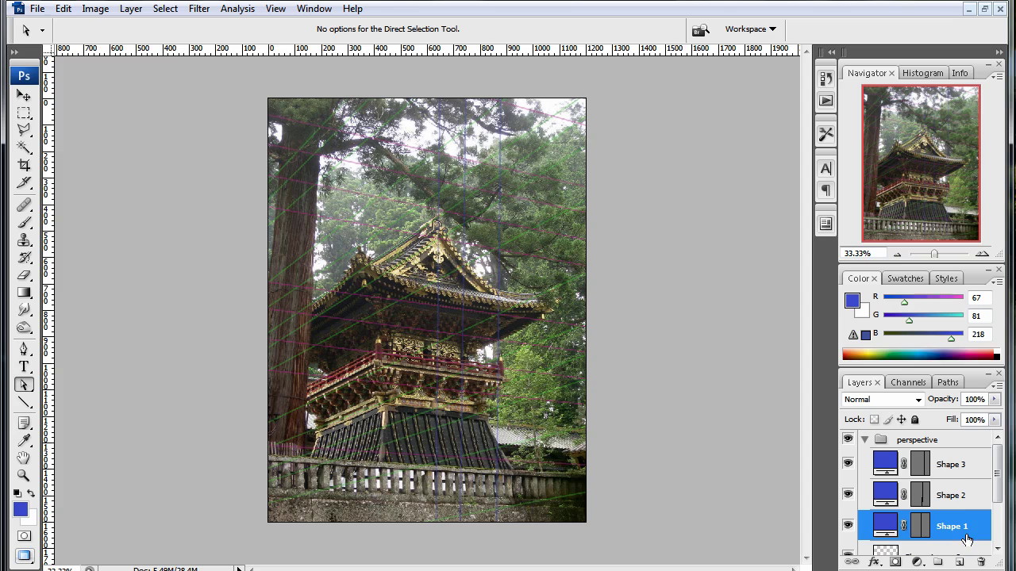
pyautogui.keyDown('shift'); pyautogui.click(963, 472); pyautogui.keyUp('shift')
# Step: Shift the three vertical blue lines slightly to the right
pyautogui.press('v')
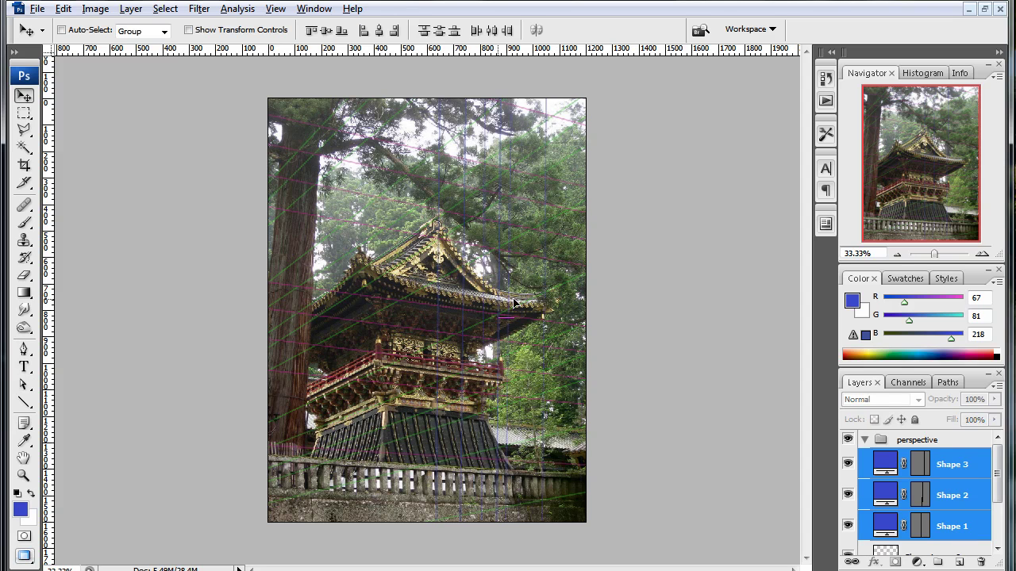
pyautogui.moveTo(513, 302)
pyautogui.mouseDown()
pyautogui.moveTo(546, 303)
pyautogui.moveTo(530, 311)
pyautogui.mouseUp()
pyautogui.hotkey('ctrl', '+')
pyautogui.hotkey('ctrl', '+')
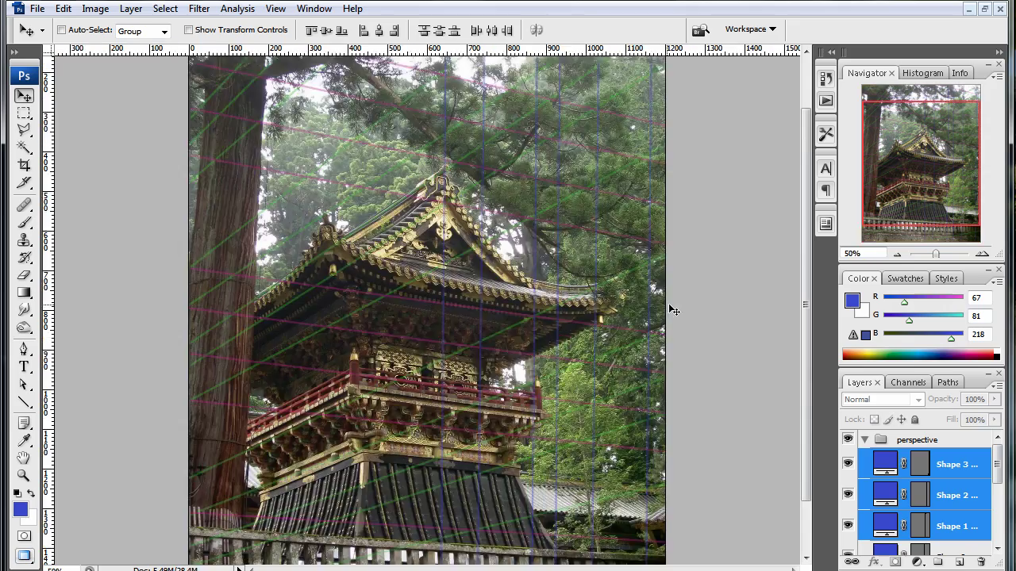
pyautogui.scroll(-3, 714, 358)
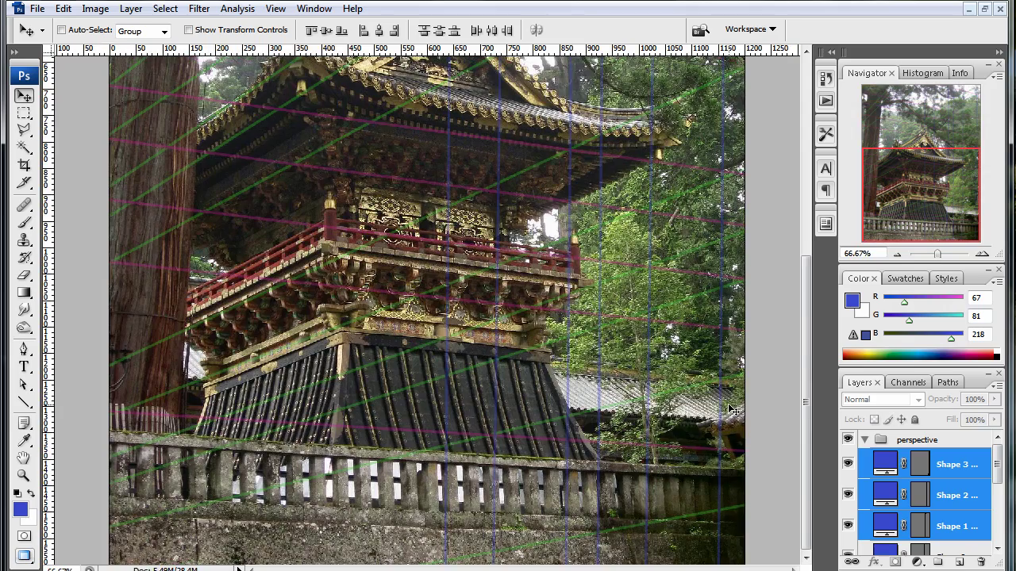
pyautogui.hotkey('ctrl', '-')
# Step: Move Shape 3 below Shape 2 in the stack, then reselect all three blue lines
pyautogui.click(945, 464)
pyautogui.moveTo(976, 464); pyautogui.dragTo(983, 543)
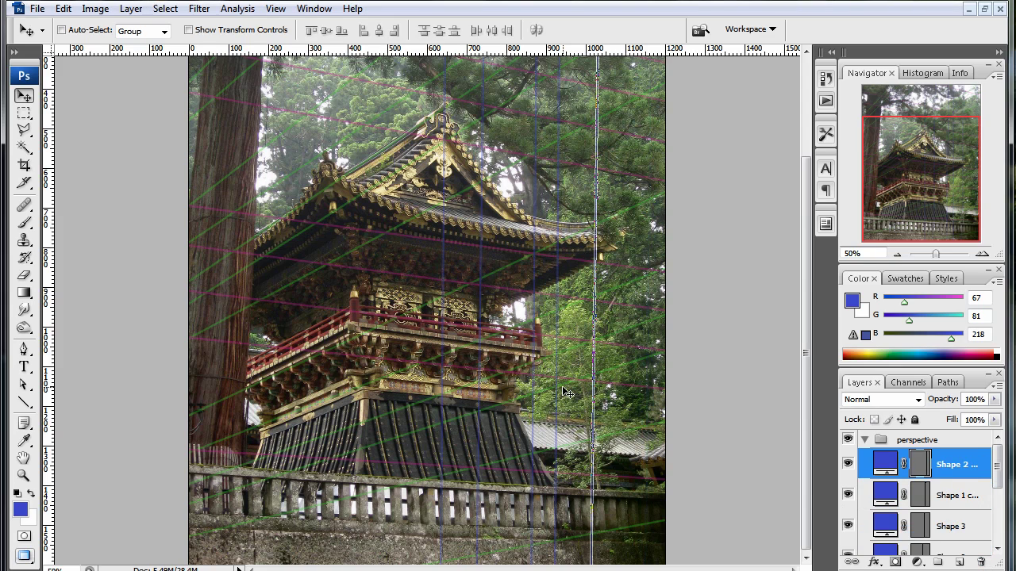
pyautogui.hotkey('ctrl', '-')
pyautogui.click(964, 492)
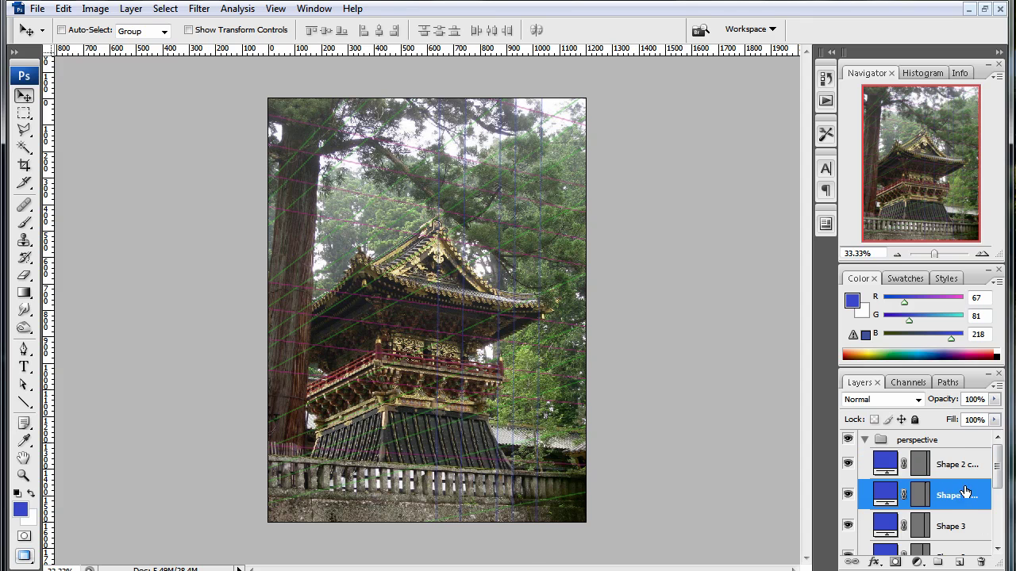
pyautogui.scroll(-1, 955, 490)
pyautogui.click(941, 540)
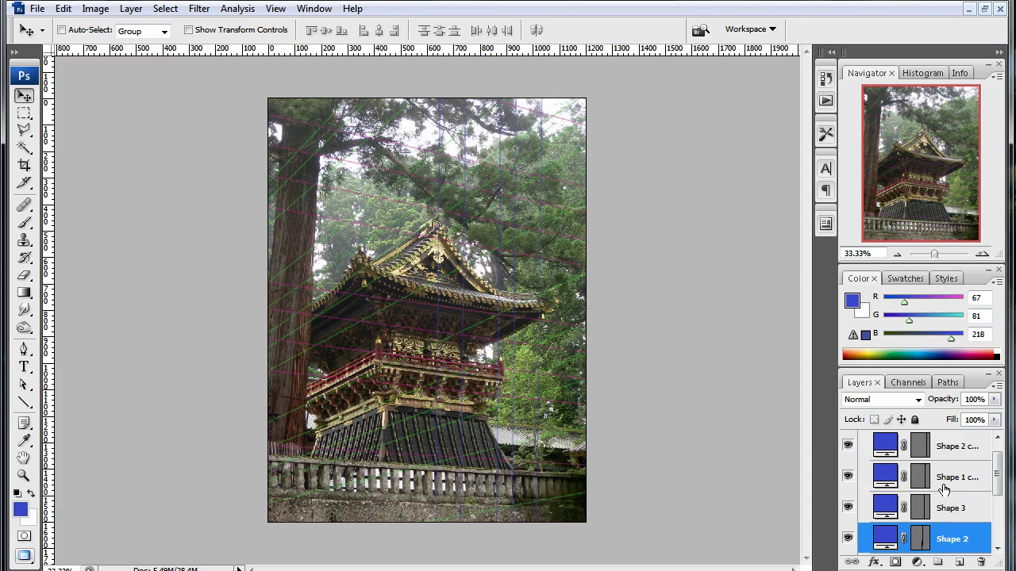
pyautogui.keyDown('shift'); pyautogui.click(944, 486); pyautogui.keyUp('shift')
# Step: Duplicate the blue lines to the left, rotate the copies about 1.8°, and nudge them into place
pyautogui.moveTo(509, 342); pyautogui.dragTo(401, 353)
pyautogui.hotkey('ctrl', 't')
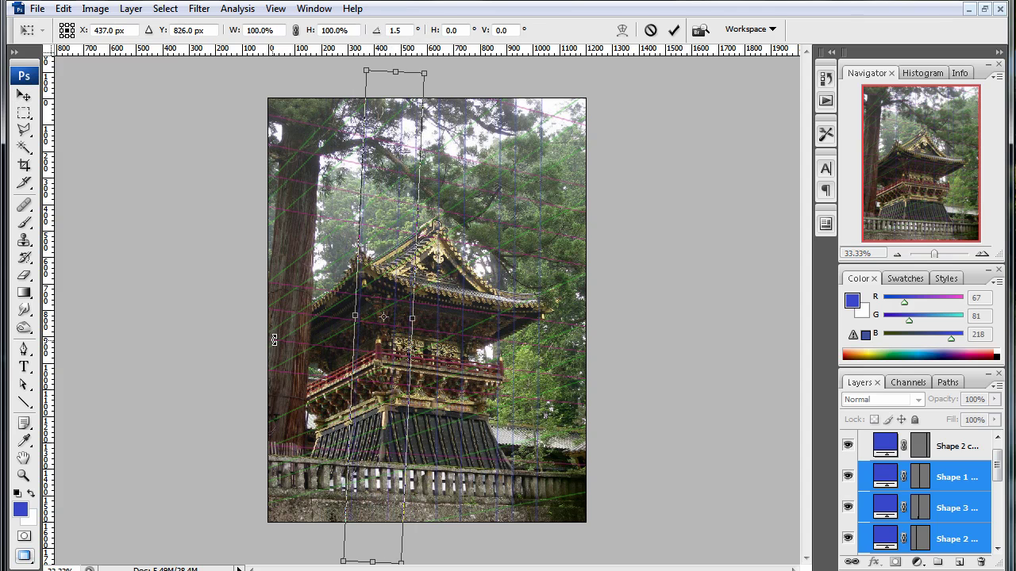
pyautogui.moveTo(272, 345); pyautogui.dragTo(275, 342)
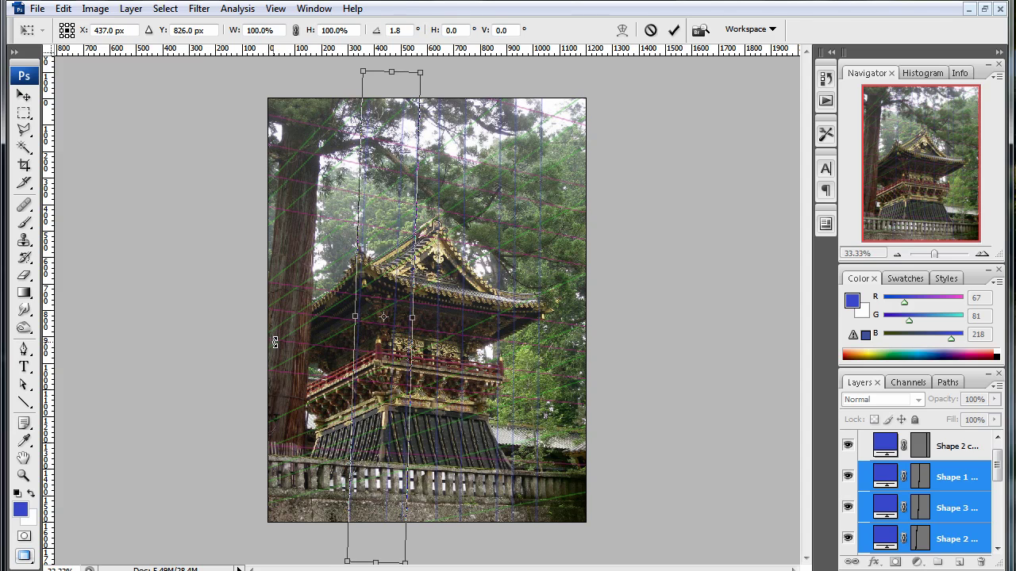
pyautogui.press('Return')
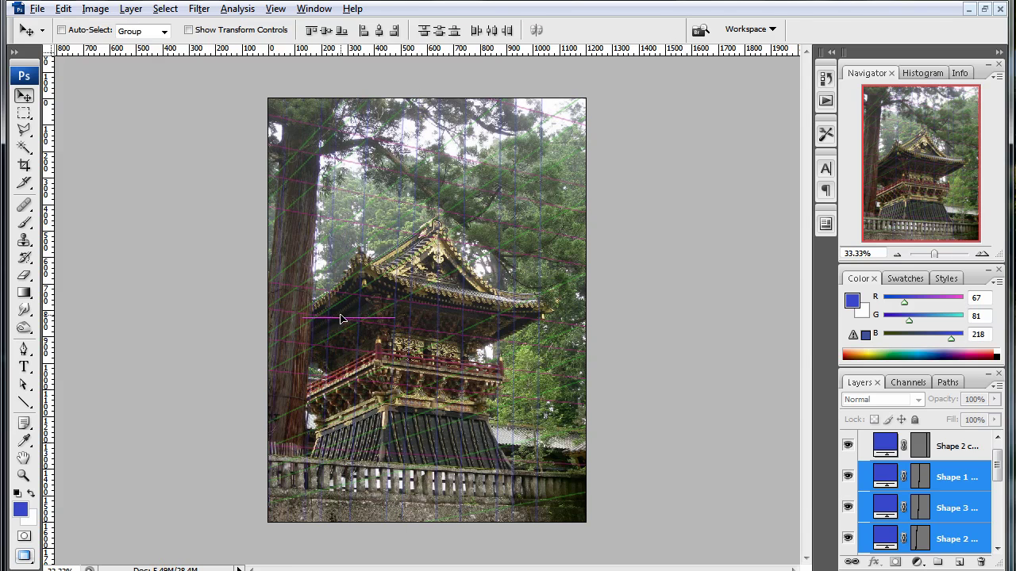
pyautogui.moveTo(341, 319); pyautogui.dragTo(345, 324)
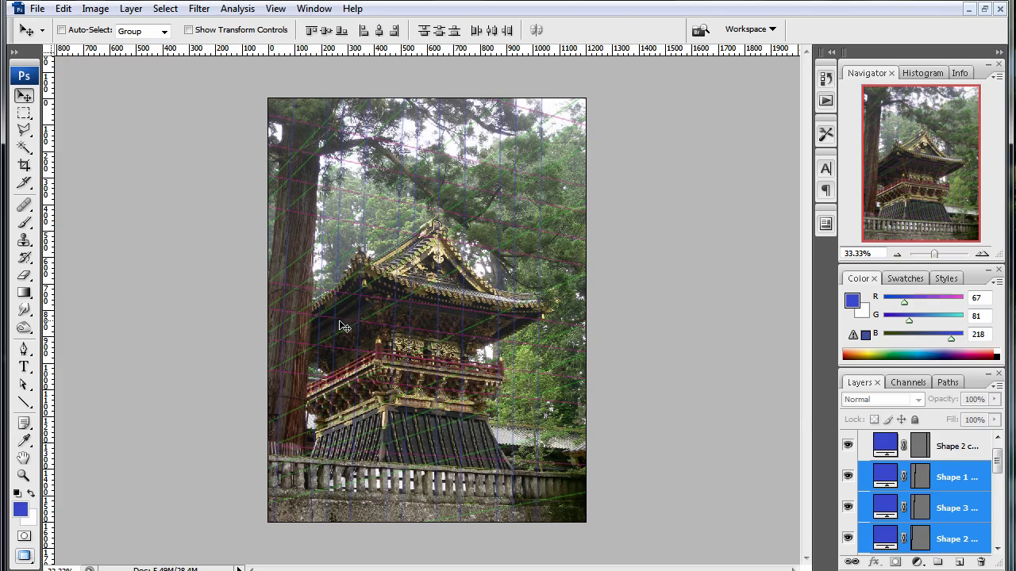
pyautogui.hotkey('ctrl', 't')
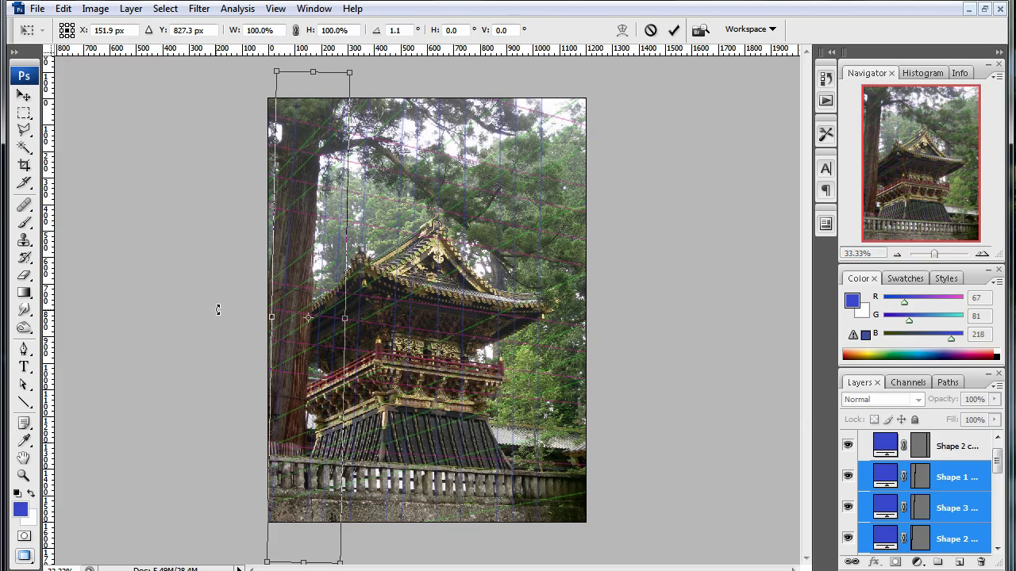
pyautogui.press('Return')
pyautogui.hotkey('ctrl', '+')
pyautogui.hotkey('ctrl', '-')
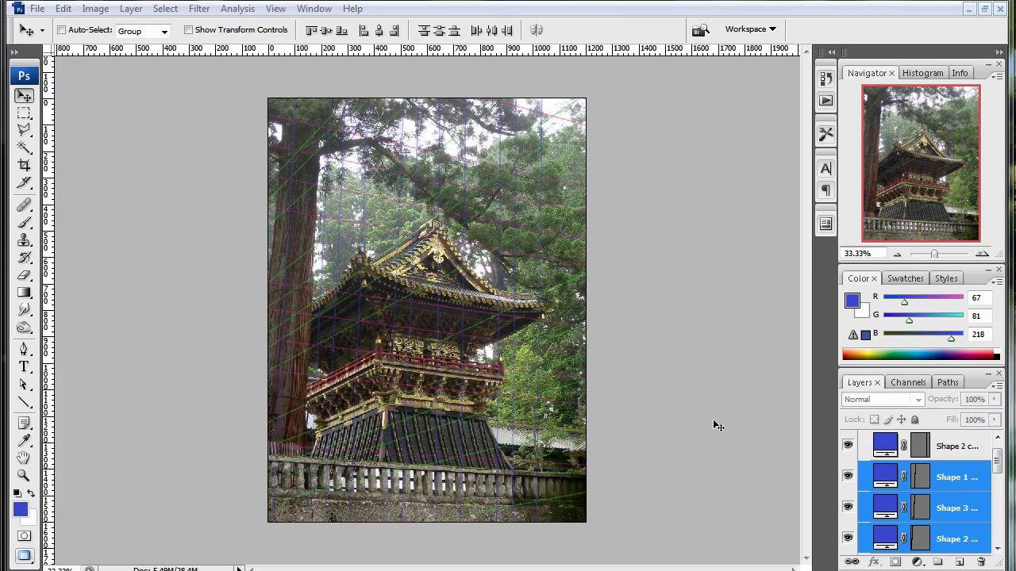